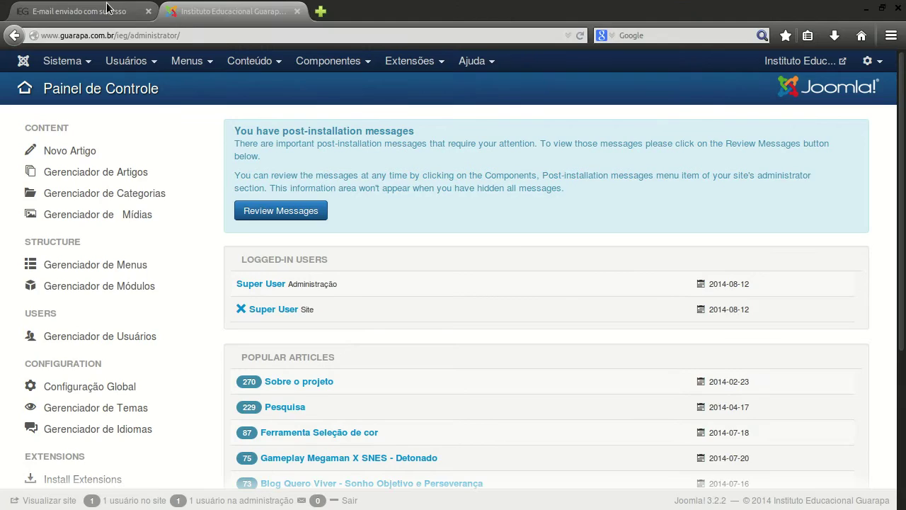
View the site's "E-mail enviado com sucesso" page and select the e-mail-enviado-com-sucesso part of its address
{"action": "left_click", "coordinate": [153, 16]}
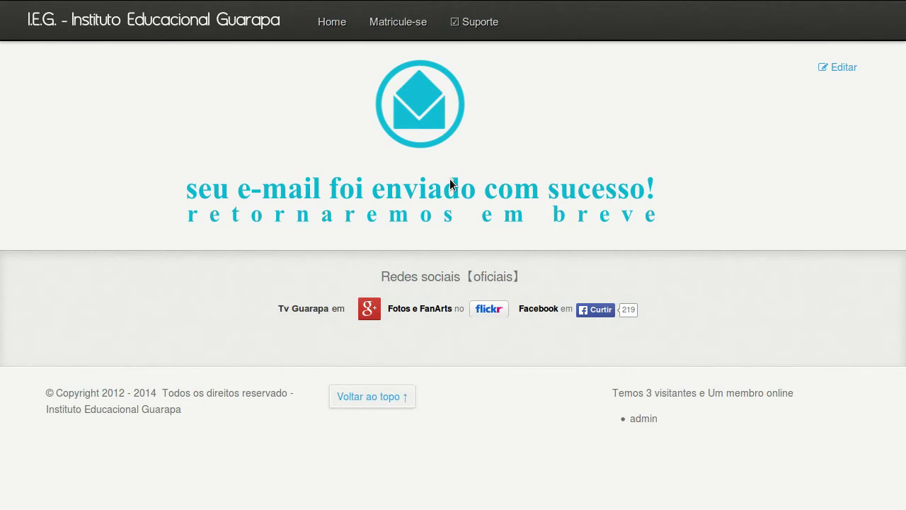
{"action": "key", "text": "F11"}
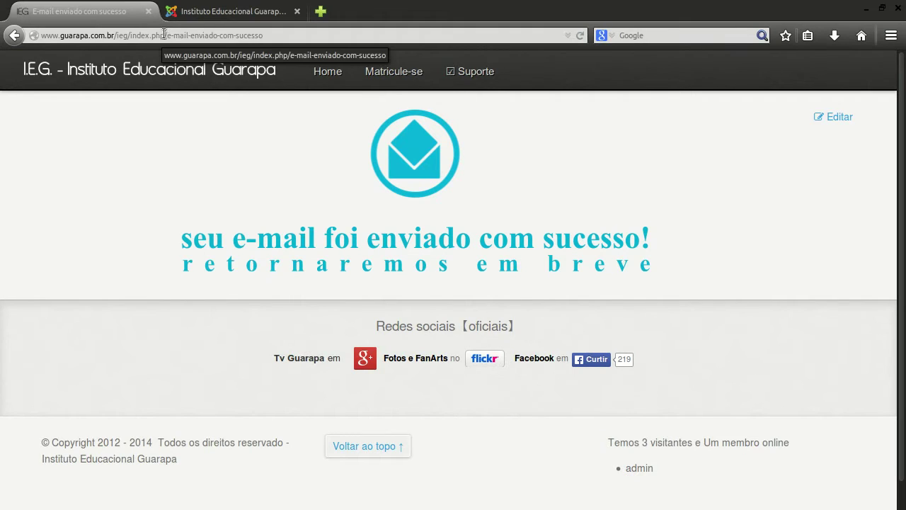
{"action": "left_click_drag", "start_coordinate": [167, 35], "coordinate": [266, 36]}
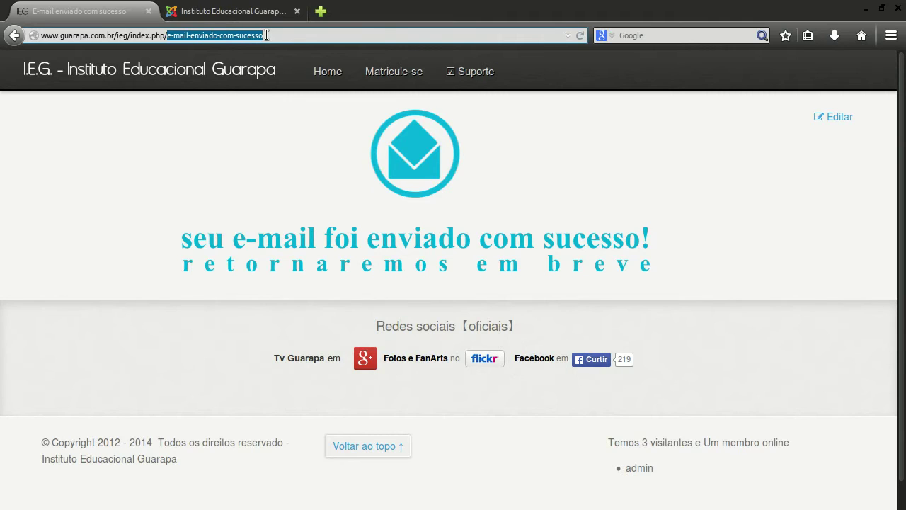
Return to the site administration and start a new article
{"action": "left_click", "coordinate": [225, 17]}
{"action": "key", "text": "F11"}
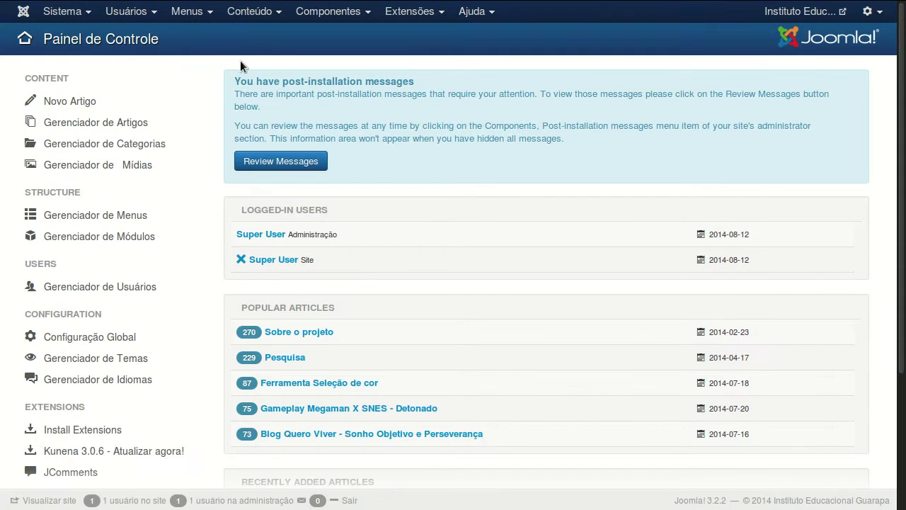
{"action": "left_click", "coordinate": [245, 14]}
{"action": "mouse_move", "coordinate": [239, 38]}
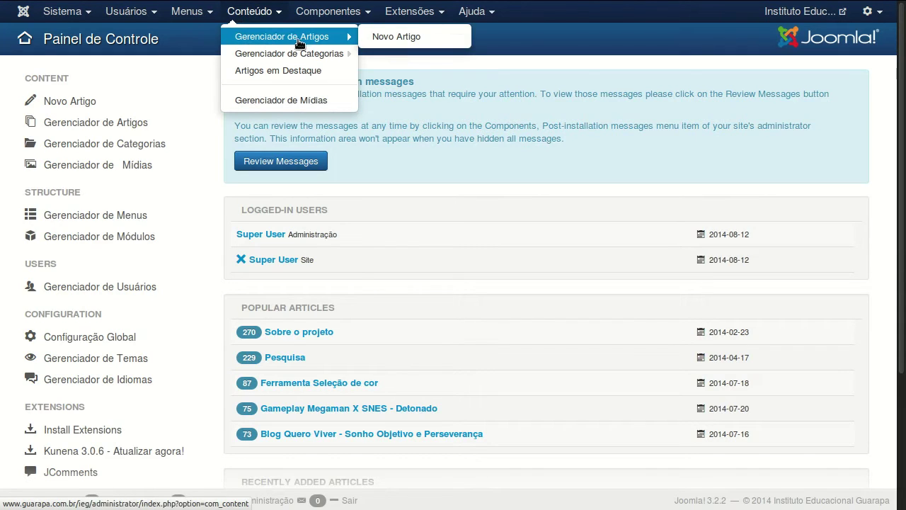
{"action": "left_click", "coordinate": [394, 39]}
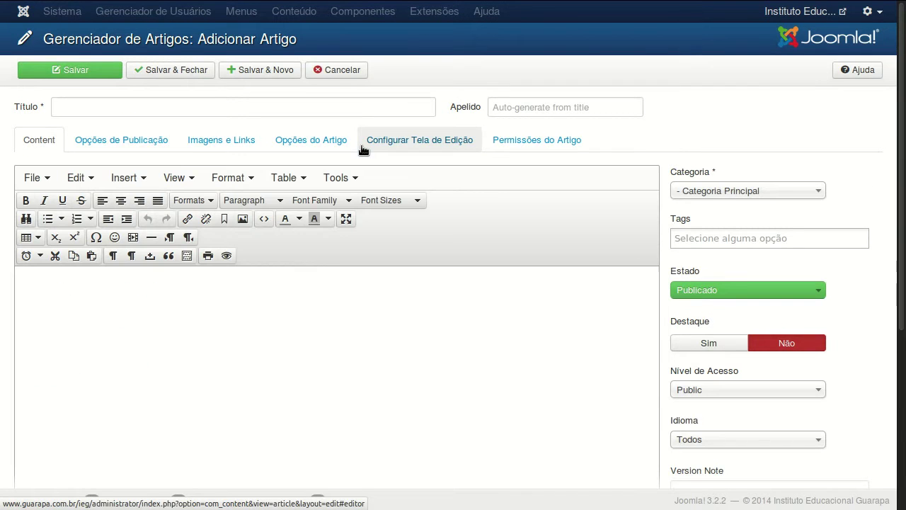
Title the new article "E-mail enviado com sucesso"
{"action": "left_click", "coordinate": [387, 101]}
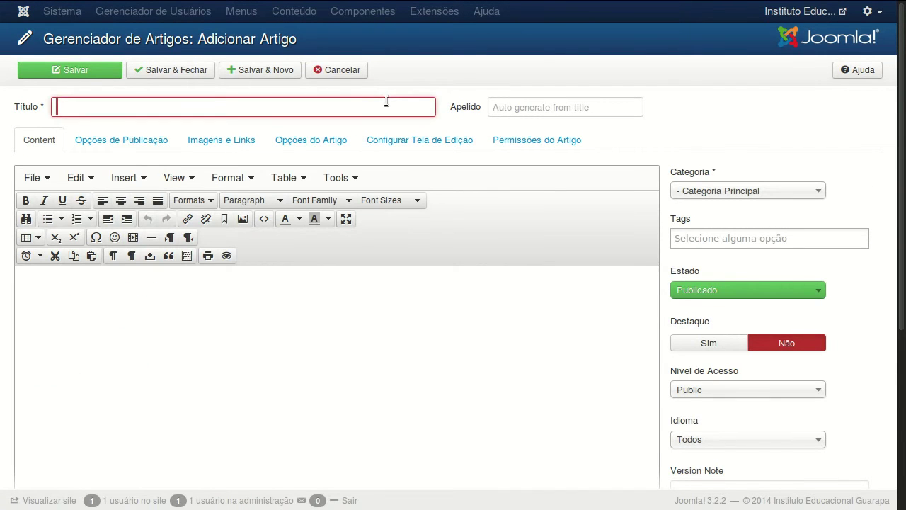
{"action": "type", "text": "E-mail e"}
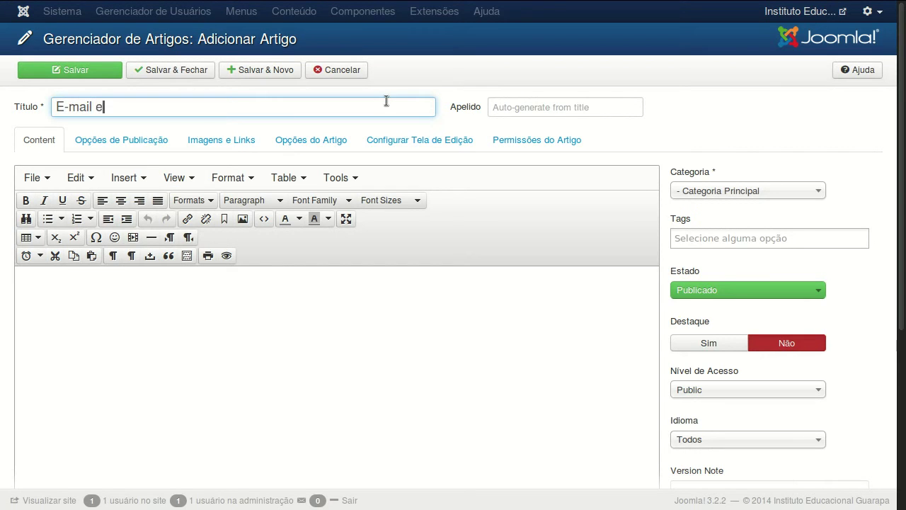
{"action": "type", "text": "nviado com su"}
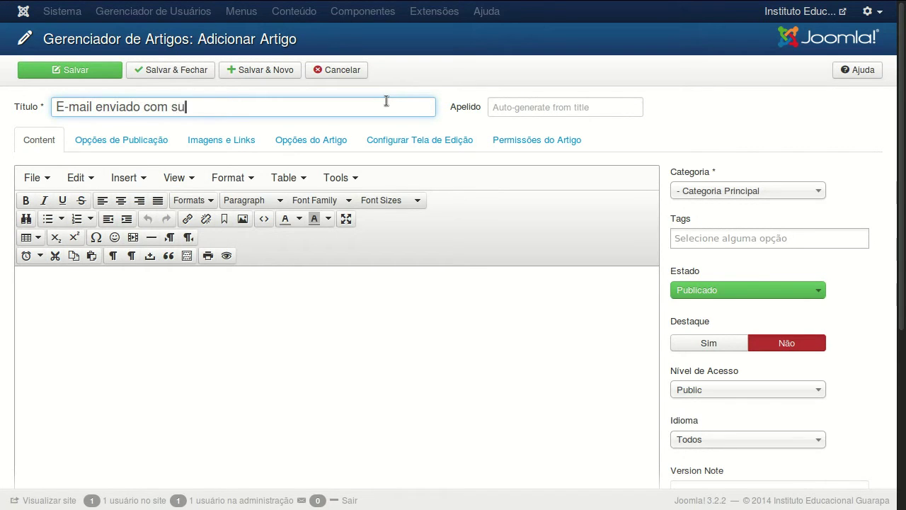
{"action": "type", "text": "cesso"}
{"action": "mouse_move", "coordinate": [134, 9]}
{"action": "left_click", "coordinate": [226, 11]}
{"action": "left_click", "coordinate": [78, 11]}
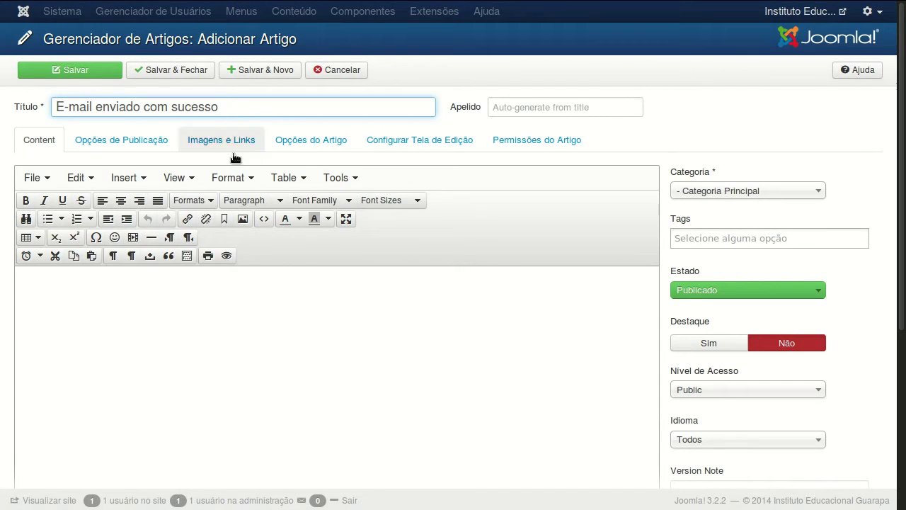
Write "E-mail enviado com sucesso" as the article body, centred at 14pt, and cancel the article without saving
{"action": "left_click", "coordinate": [145, 285]}
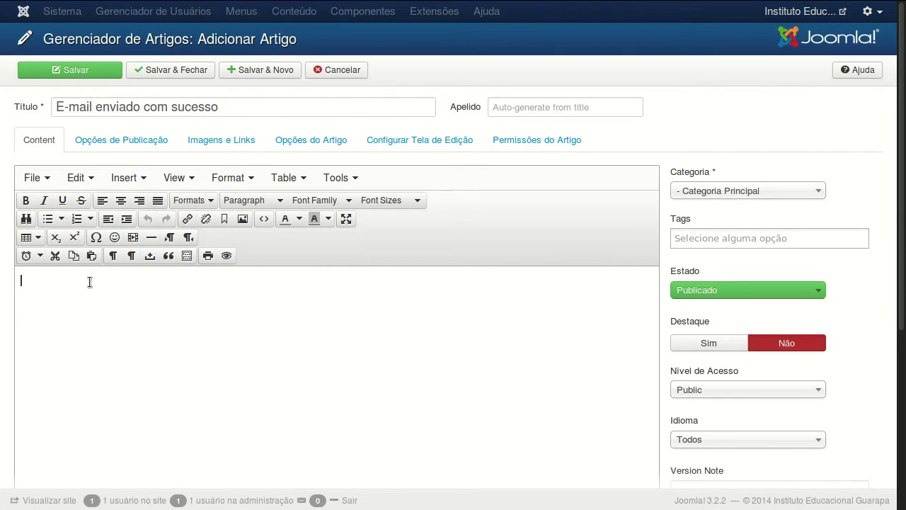
{"action": "type", "text": "E-mail enviado com sucesso"}
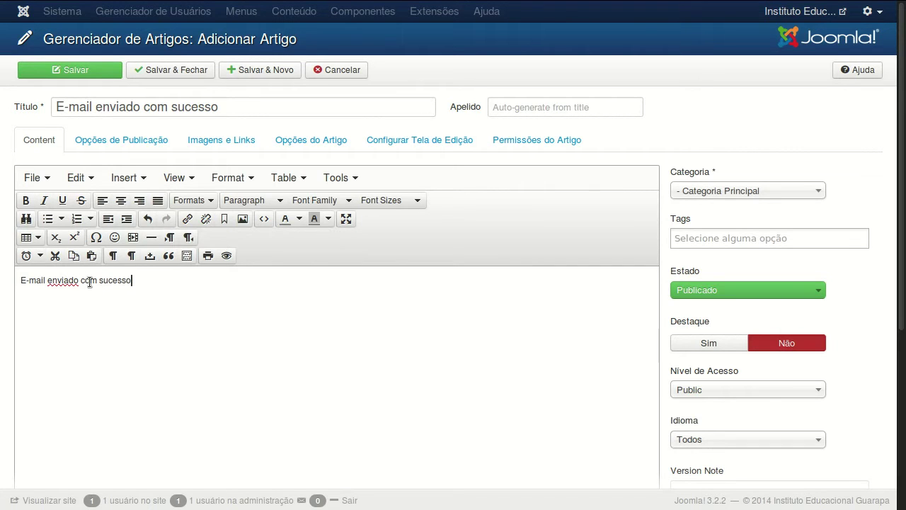
{"action": "left_click_drag", "start_coordinate": [148, 277], "coordinate": [4, 277]}
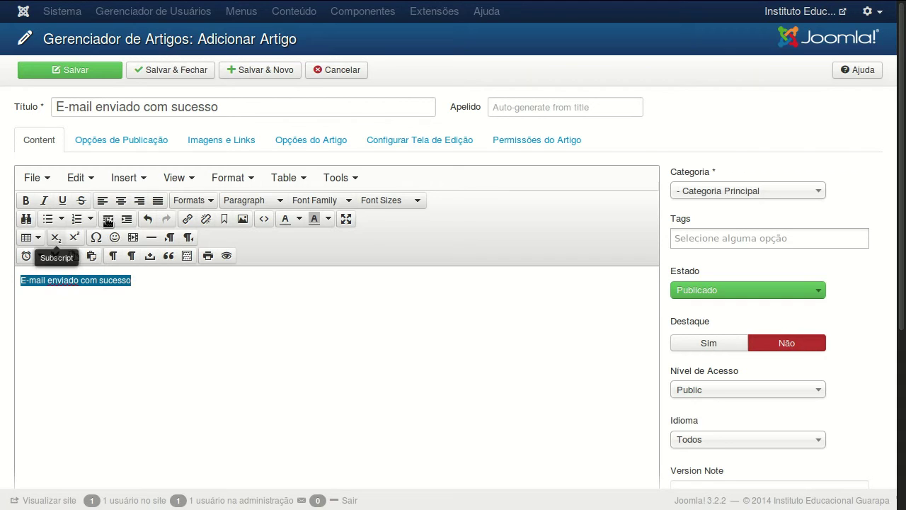
{"action": "left_click", "coordinate": [122, 202]}
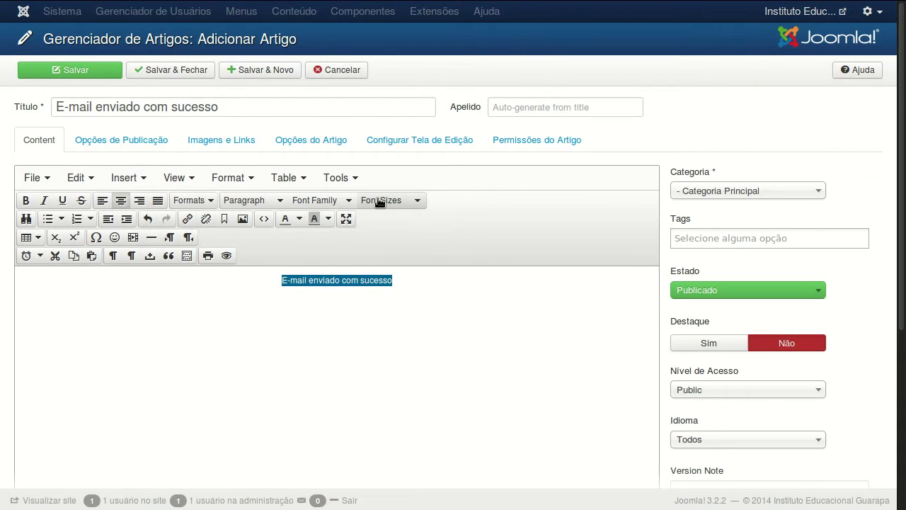
{"action": "left_click", "coordinate": [381, 200]}
{"action": "left_click", "coordinate": [414, 296]}
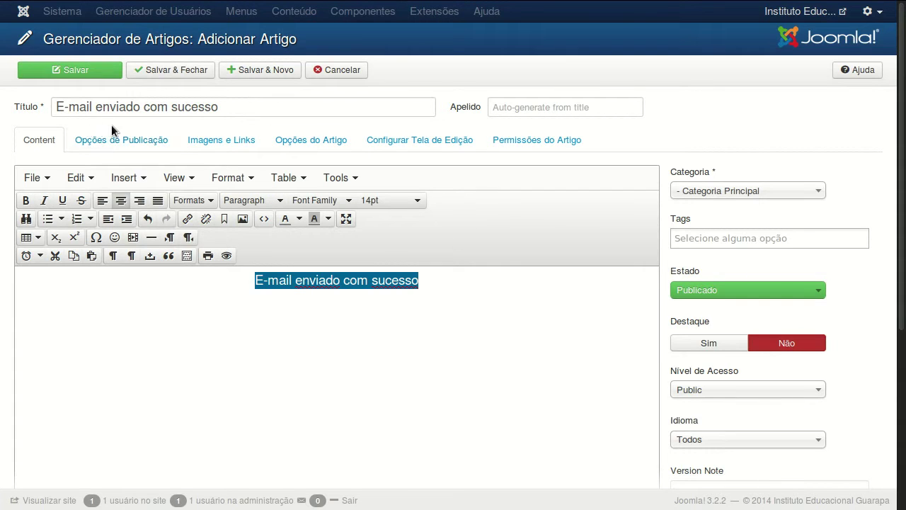
{"action": "left_click", "coordinate": [335, 73]}
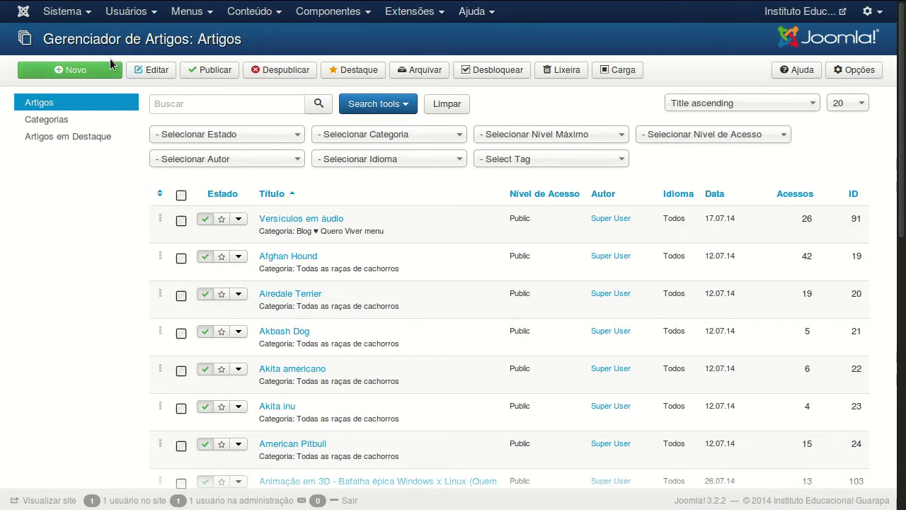
Return to the control panel and look through the site's existing menus
{"action": "left_click", "coordinate": [23, 12]}
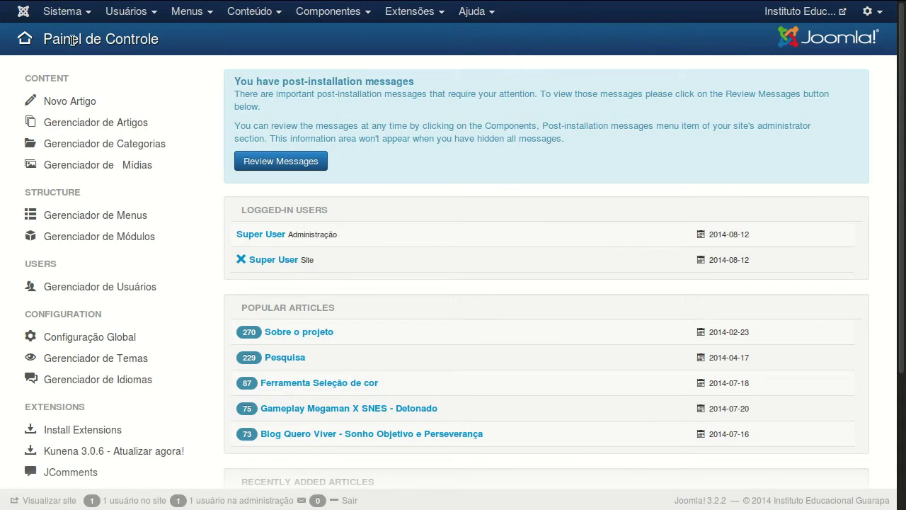
{"action": "left_click", "coordinate": [188, 19]}
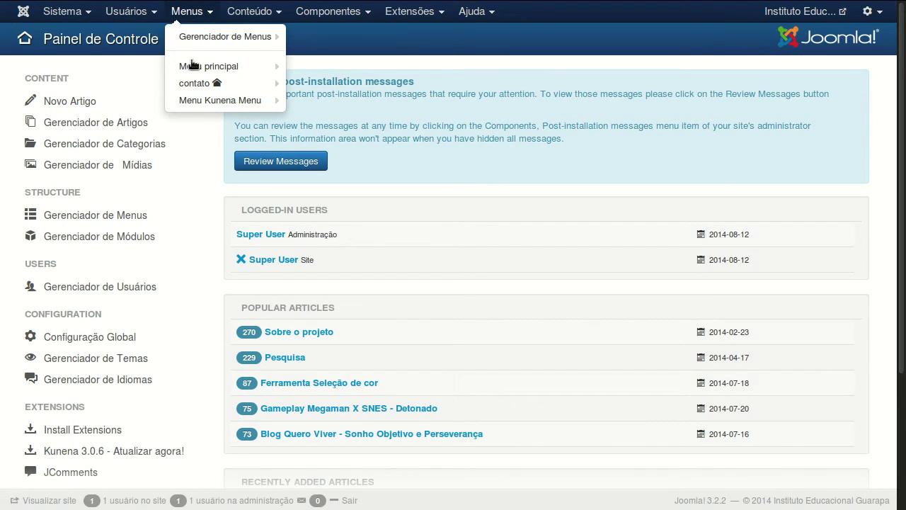
{"action": "mouse_move", "coordinate": [189, 97]}
{"action": "mouse_move", "coordinate": [222, 70]}
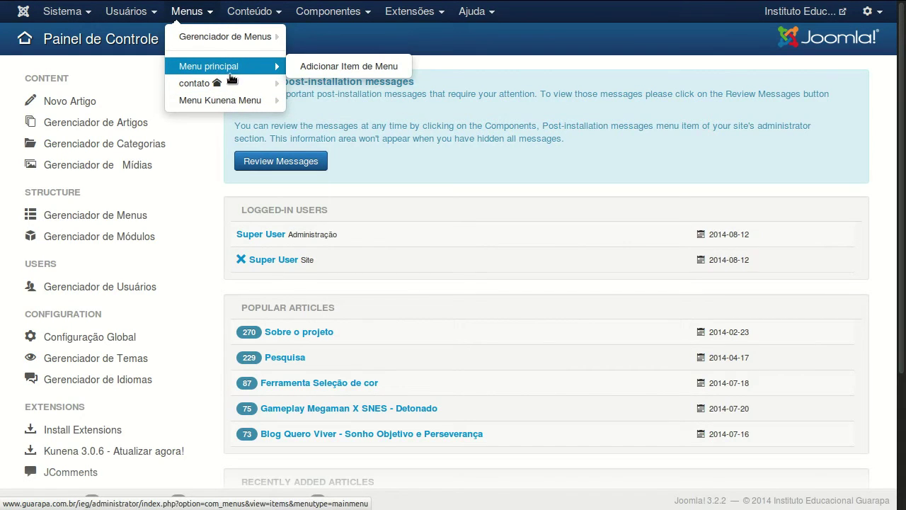
{"action": "mouse_move", "coordinate": [211, 84]}
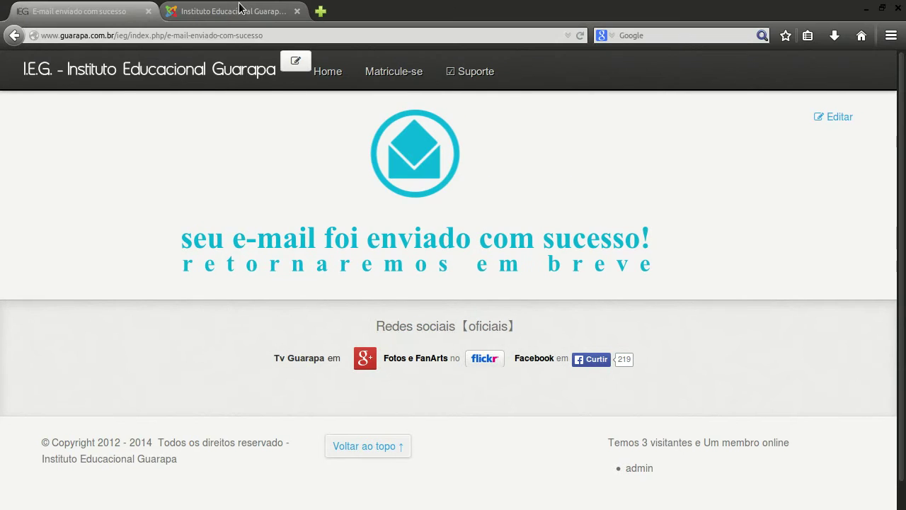
List the items of the contato menu and examine the "E-mail enviado com sucesso" entry and its item type
{"action": "left_click", "coordinate": [245, 13]}
{"action": "left_click", "coordinate": [252, 60]}
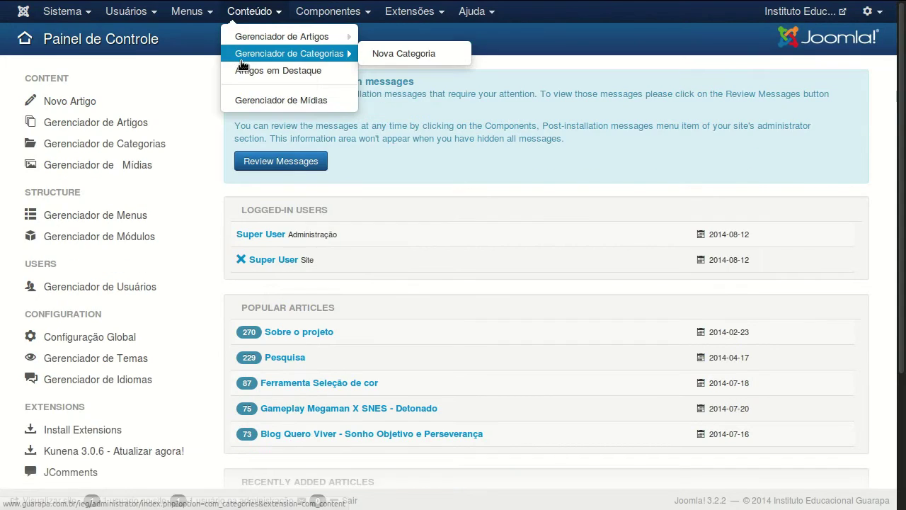
{"action": "left_click", "coordinate": [202, 70]}
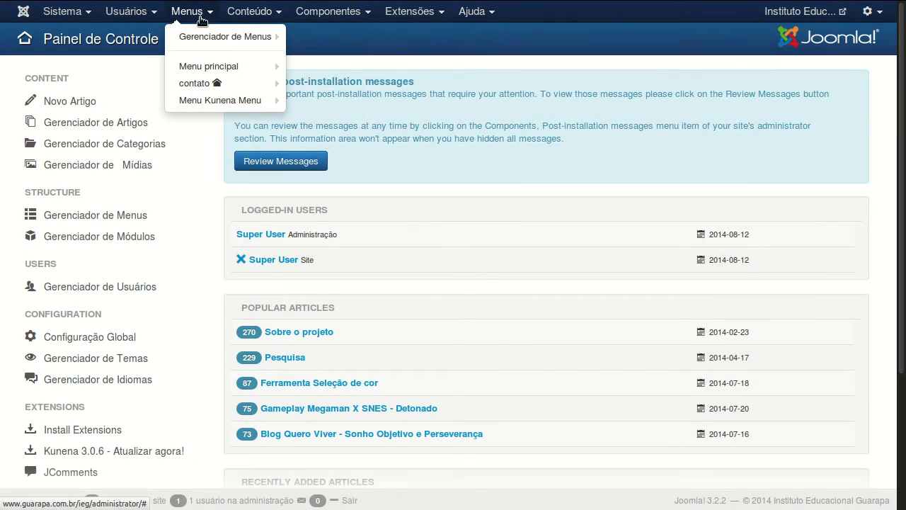
{"action": "mouse_move", "coordinate": [219, 84]}
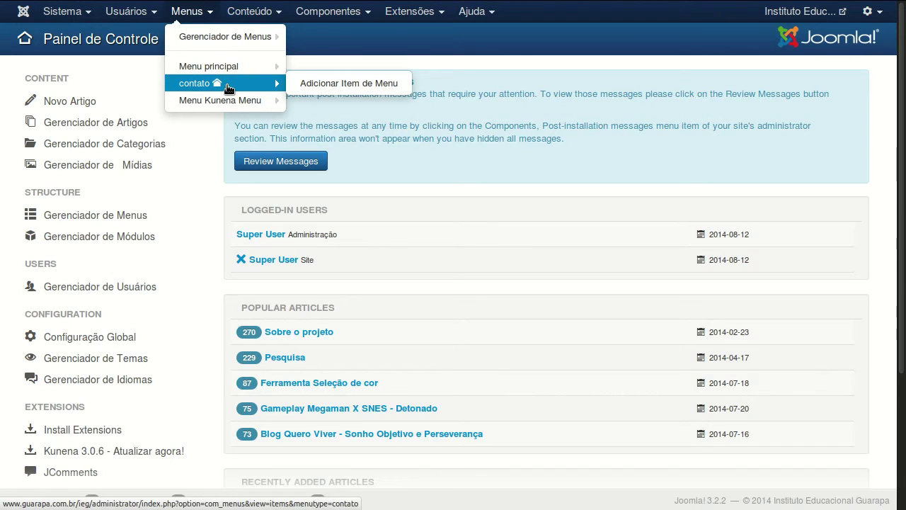
{"action": "left_click", "coordinate": [228, 88]}
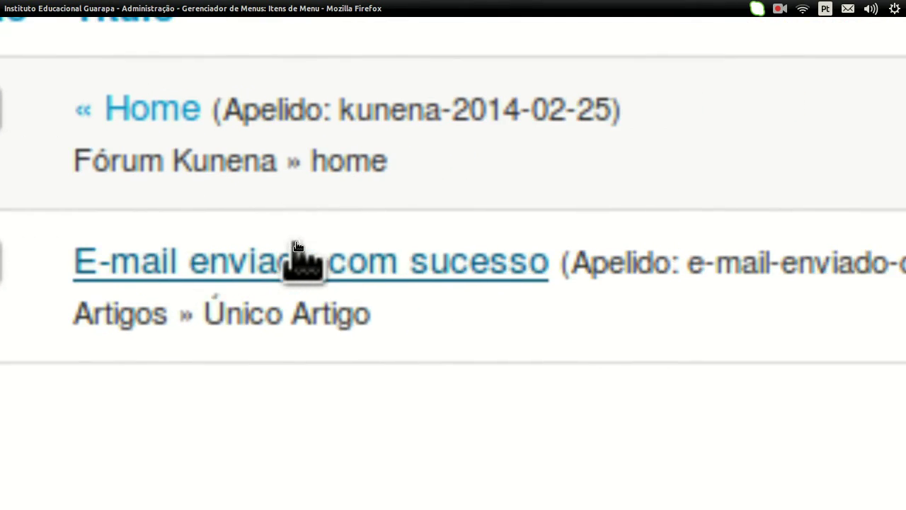
{"action": "scroll", "coordinate": [304, 263], "scroll_direction": "left", "scroll_amount": 3}
{"action": "scroll", "coordinate": [239, 283], "scroll_direction": "right", "scroll_amount": 2}
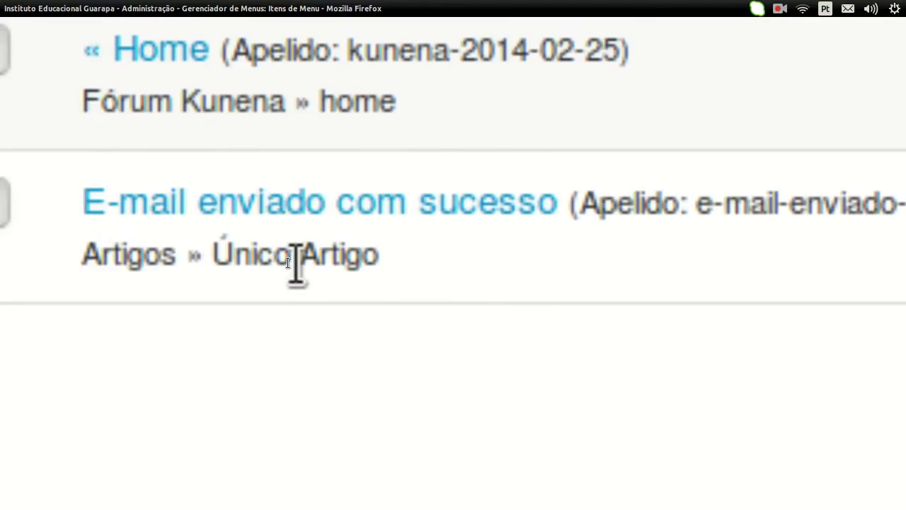
{"action": "mouse_move", "coordinate": [270, 261]}
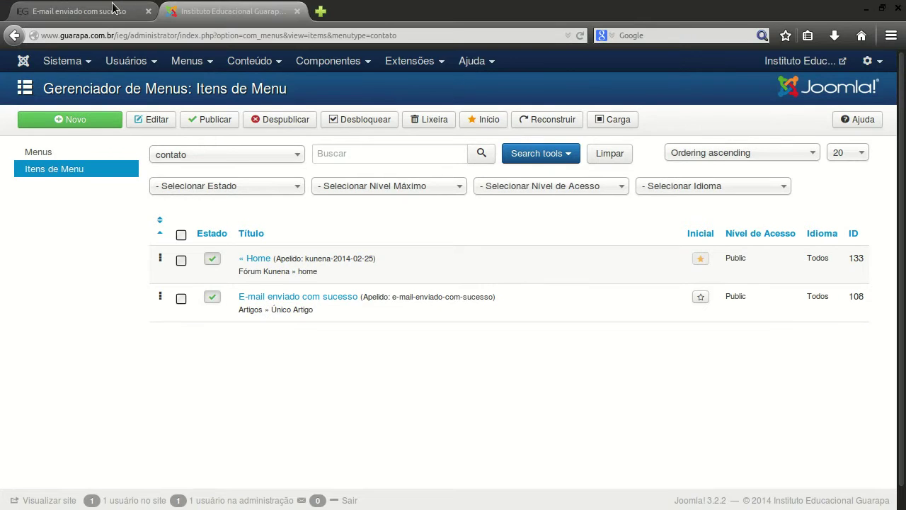
Replace the alias in the success page's address with "asdajsidsaidsaidjsai" and undo the edit
{"action": "left_click", "coordinate": [112, 8]}
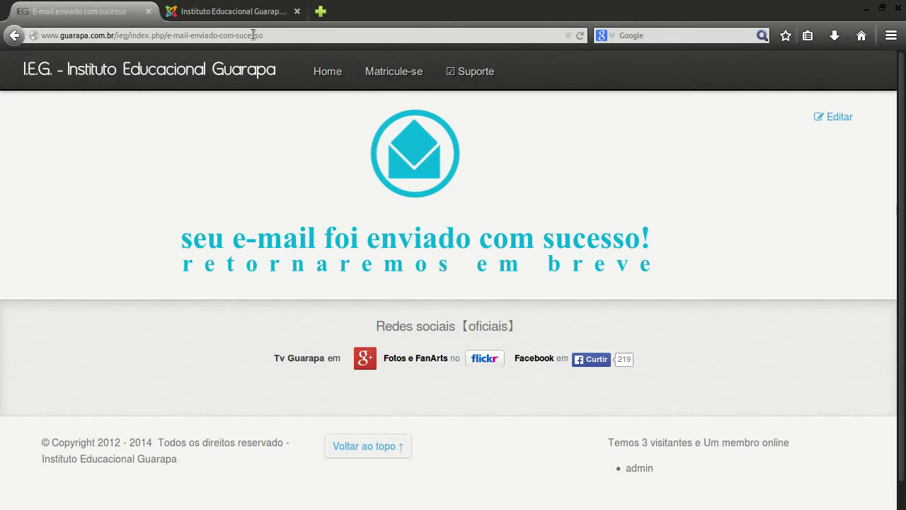
{"action": "left_click_drag", "start_coordinate": [274, 37], "coordinate": [169, 40]}
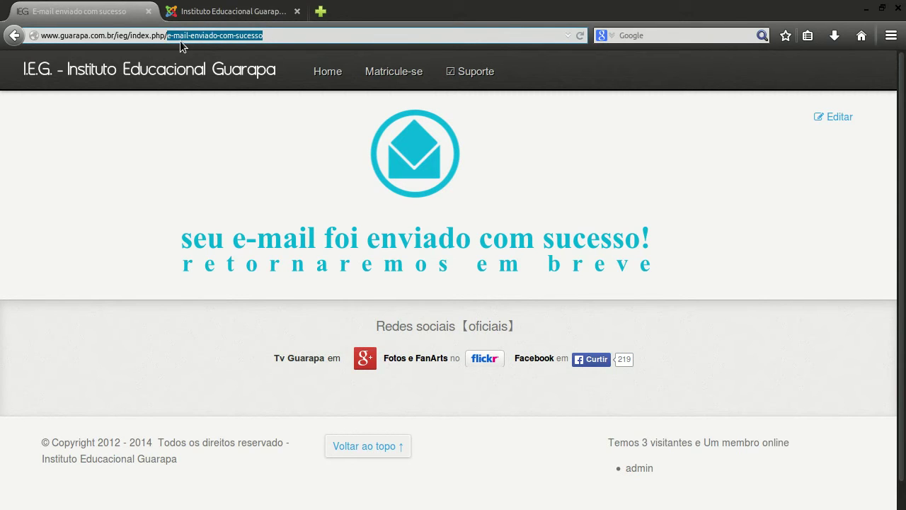
{"action": "type", "text": "asdajsidsaidsaidjsai"}
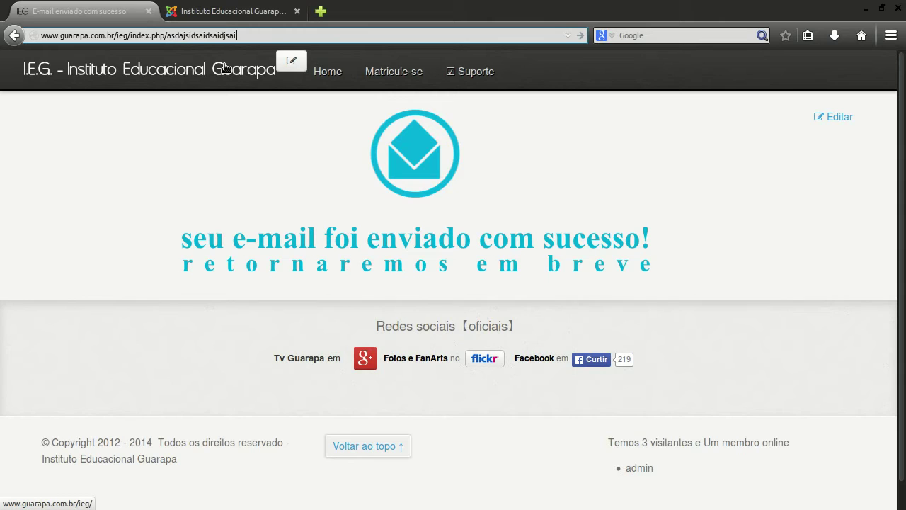
{"action": "key", "text": "ctrl+z"}
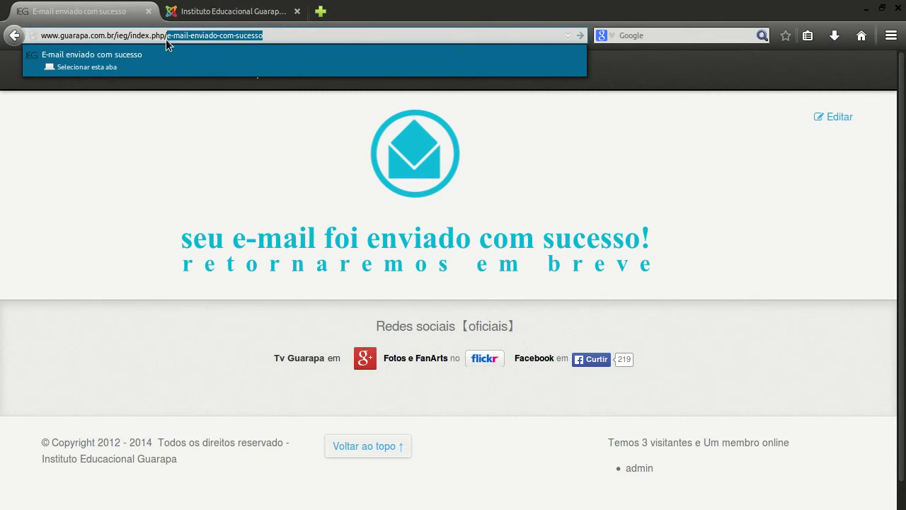
Go back to the administration's control panel and open the menu manager's list of menus
{"action": "left_click", "coordinate": [216, 14]}
{"action": "key", "text": "F11"}
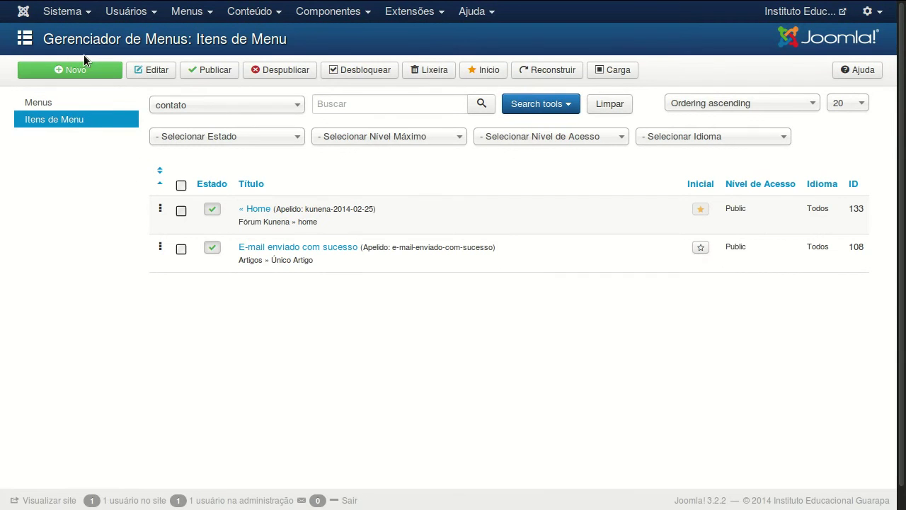
{"action": "left_click", "coordinate": [25, 17]}
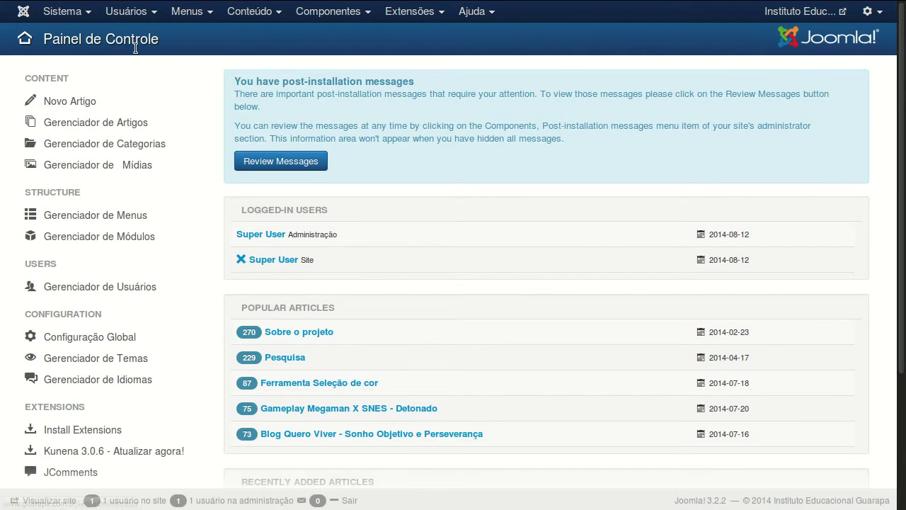
{"action": "left_click", "coordinate": [192, 12]}
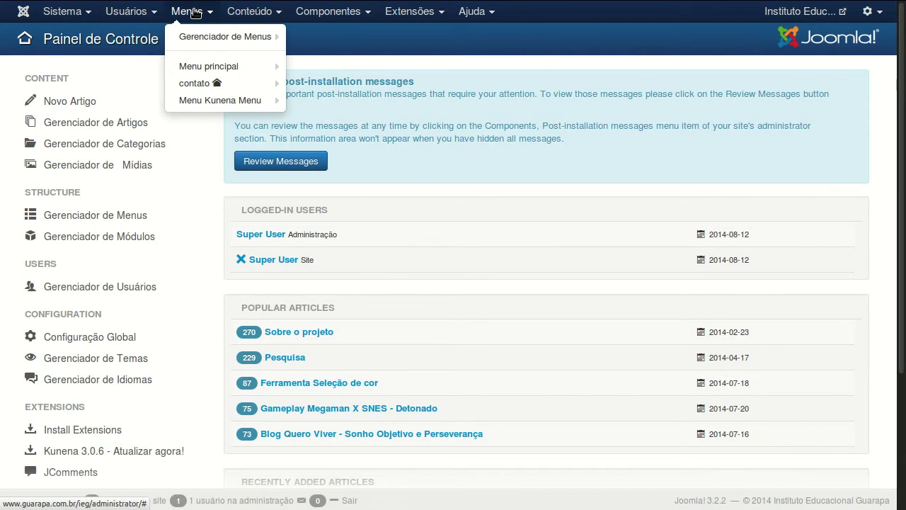
{"action": "mouse_move", "coordinate": [201, 41]}
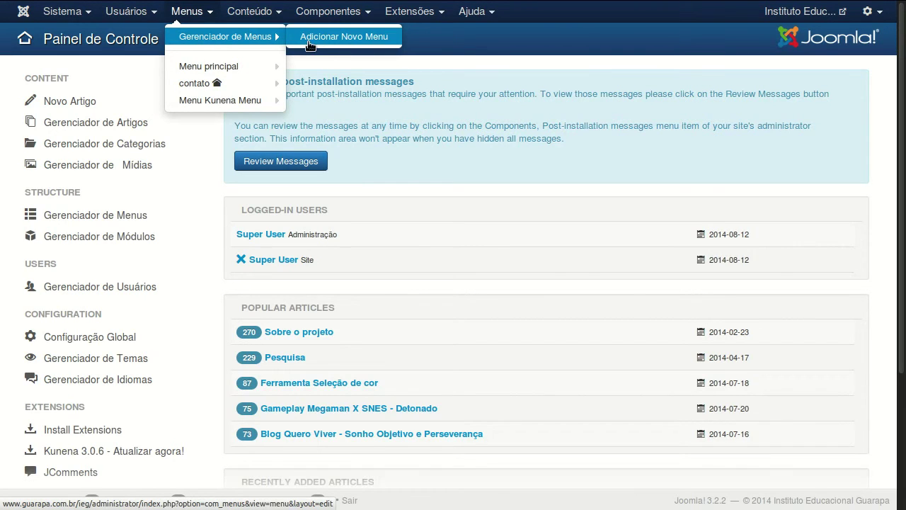
{"action": "left_click", "coordinate": [232, 39]}
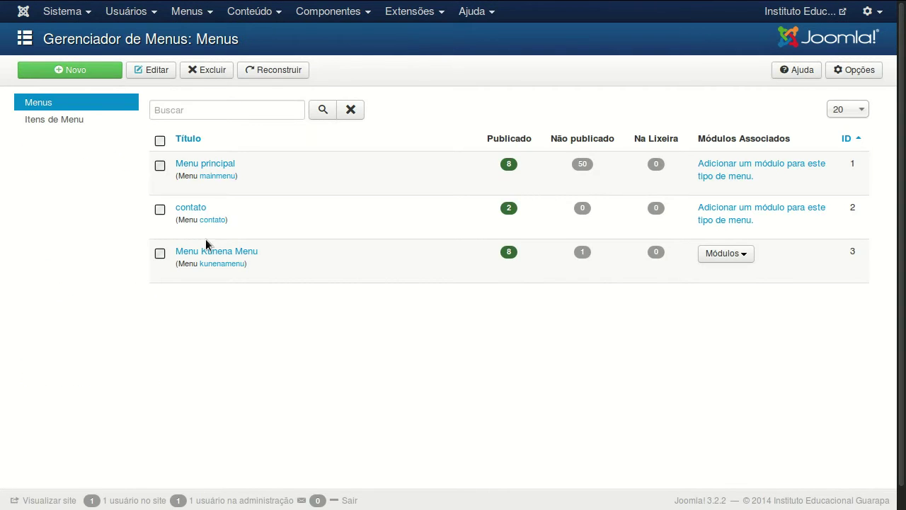
Start a new menu in the menu manager and enter "Contato" as its title
{"action": "left_click", "coordinate": [201, 11]}
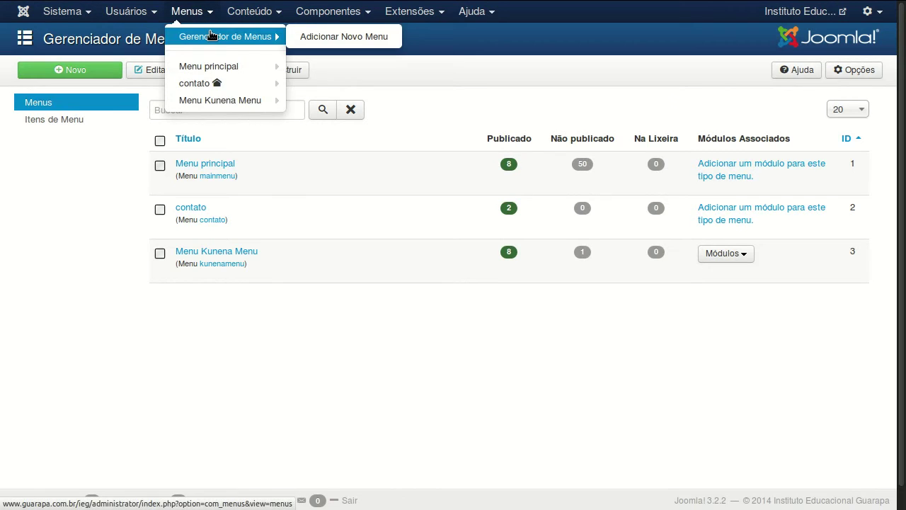
{"action": "left_click", "coordinate": [308, 36]}
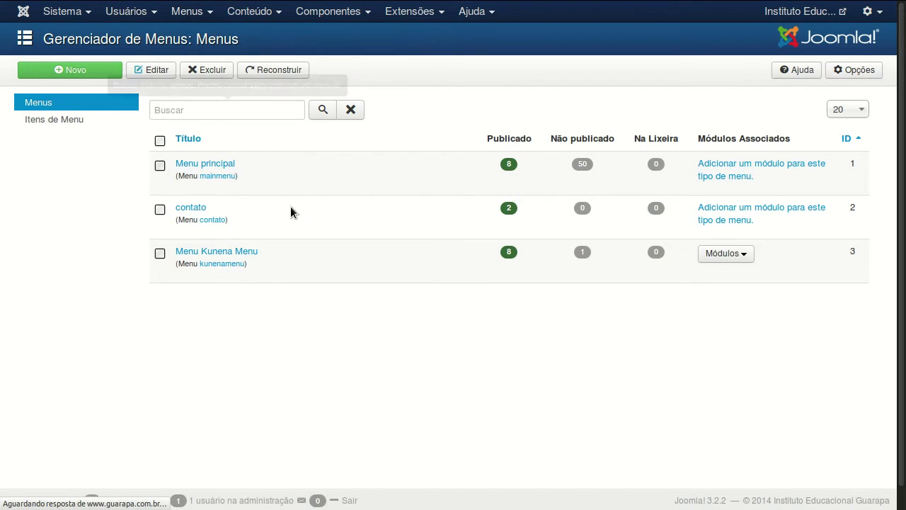
{"action": "left_click", "coordinate": [243, 156]}
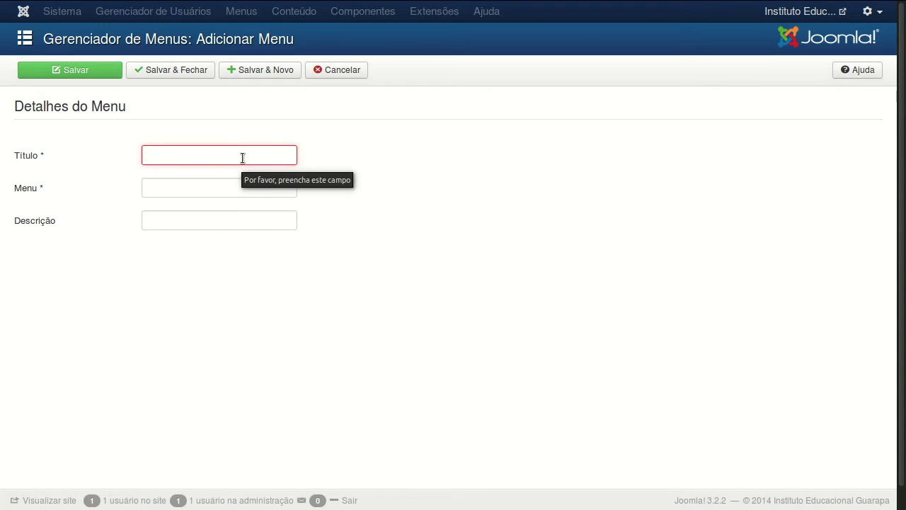
{"action": "type", "text": "Co"}
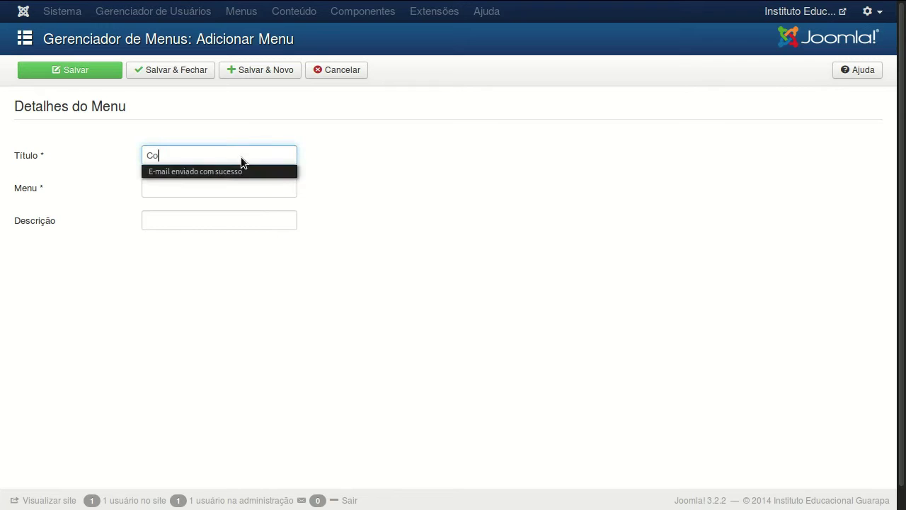
{"action": "type", "text": "ntato"}
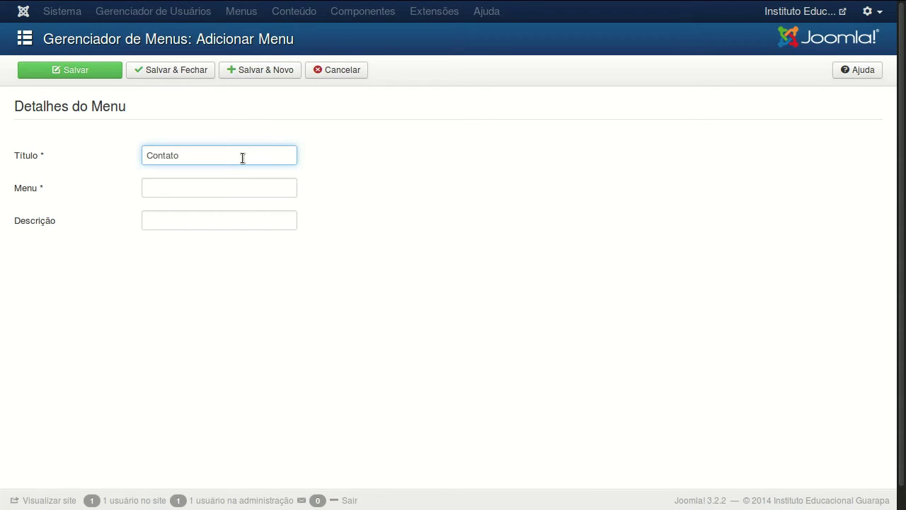
{"action": "key", "text": "Tab"}
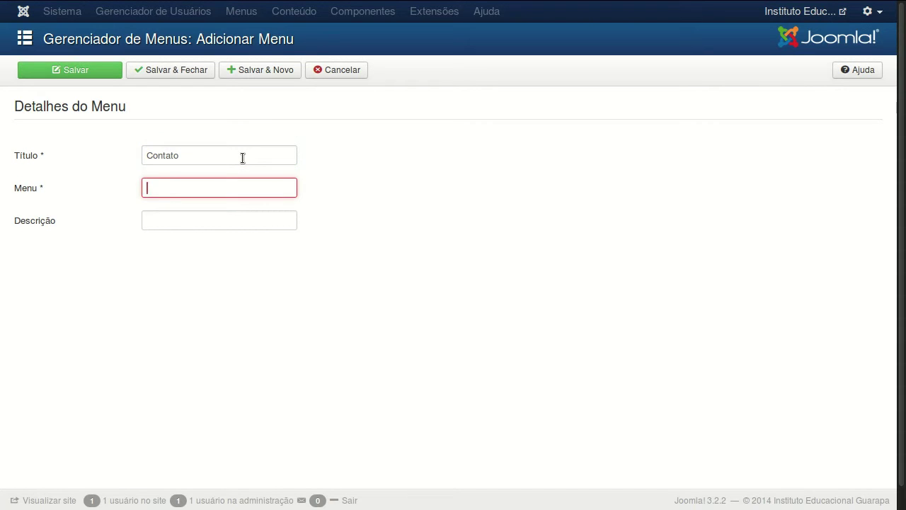
Enter "formulario de contato" as the new menu's Menu identifier
{"action": "type", "text": "Contao"}
{"action": "key", "text": "BackSpace"}
{"action": "key", "text": "BackSpace"}
{"action": "key", "text": "BackSpace"}
{"action": "key", "text": "BackSpace"}
{"action": "key", "text": "BackSpace"}
{"action": "key", "text": "BackSpace"}
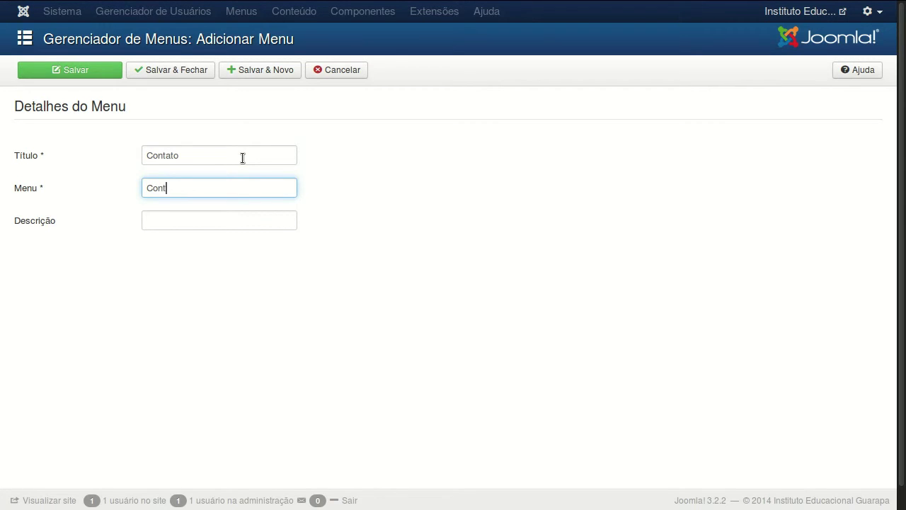
{"action": "type", "text": "e"}
{"action": "key", "text": "BackSpace"}
{"action": "type", "text": "formulario de contato"}
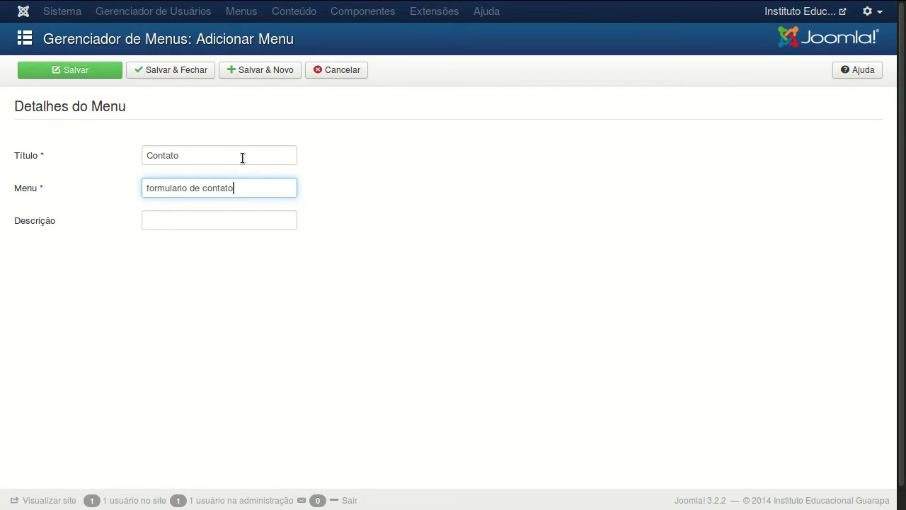
Set both the new menu's identifier and its title to "Contato 02", then save and close it
{"action": "key", "text": "ctrl+a"}
{"action": "type", "text": "C"}
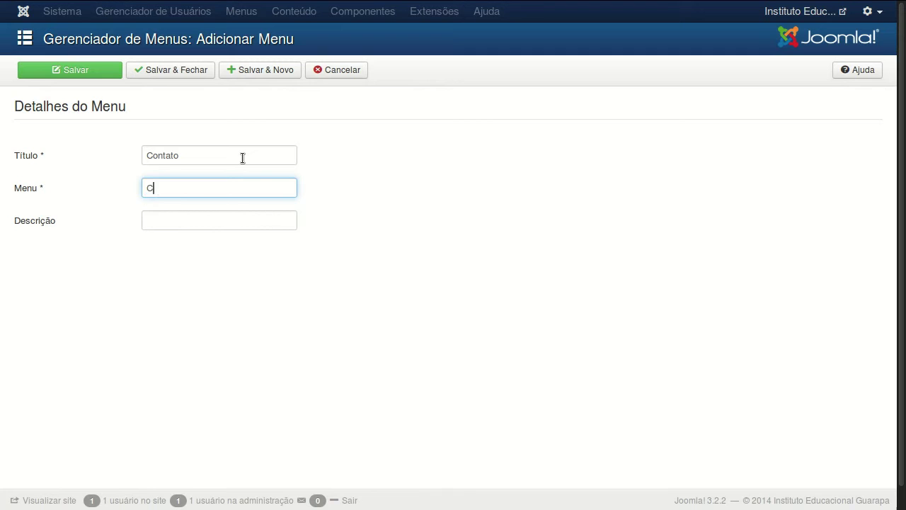
{"action": "type", "text": "ontato 02"}
{"action": "left_click", "coordinate": [243, 158]}
{"action": "type", "text": "02"}
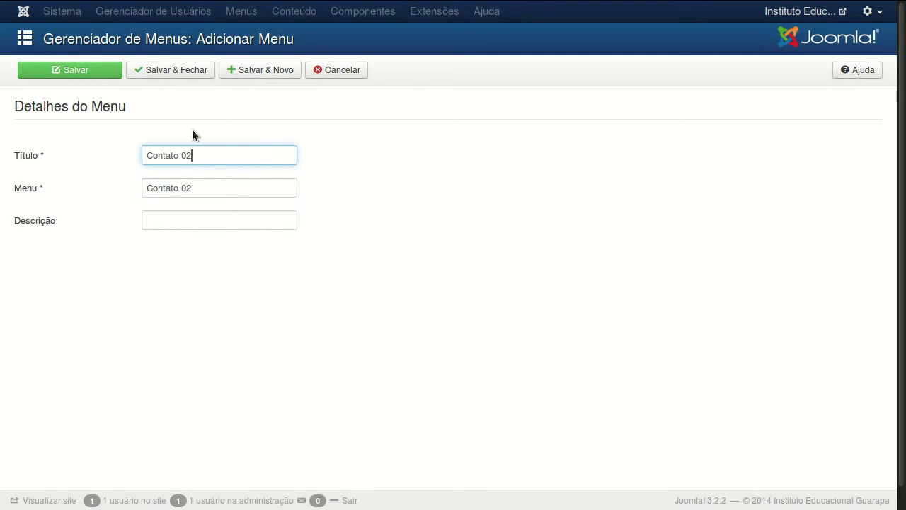
{"action": "left_click", "coordinate": [170, 70]}
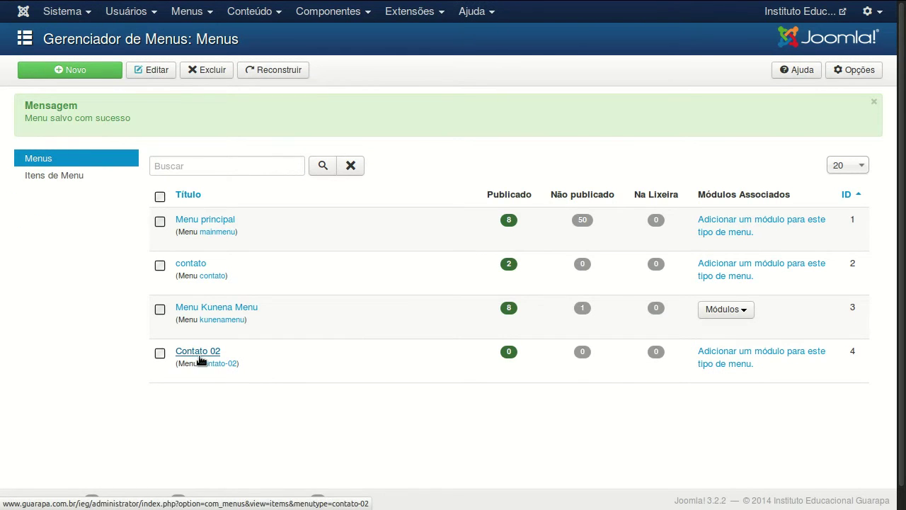
Open the contato menu's "E-mail enviado com sucesso" item and choose the Único Artigo item type under Artigos
{"action": "left_click", "coordinate": [191, 269]}
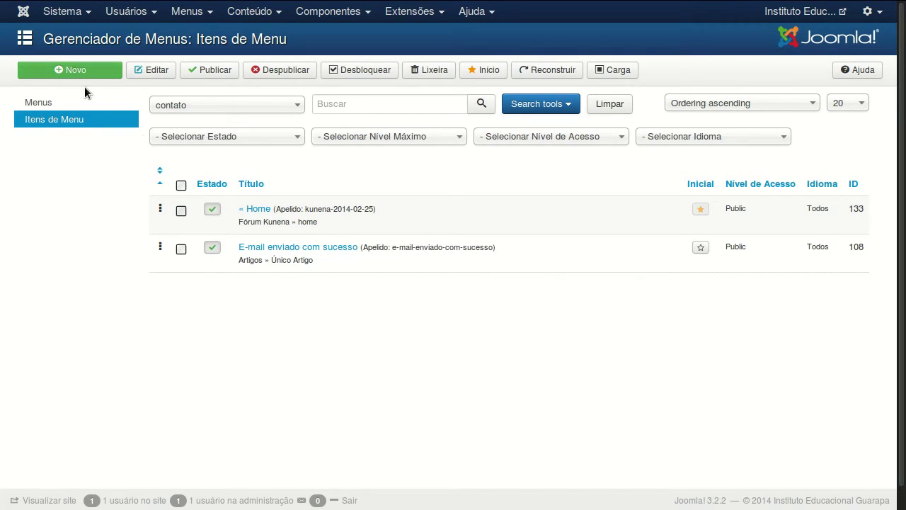
{"action": "left_click", "coordinate": [311, 248]}
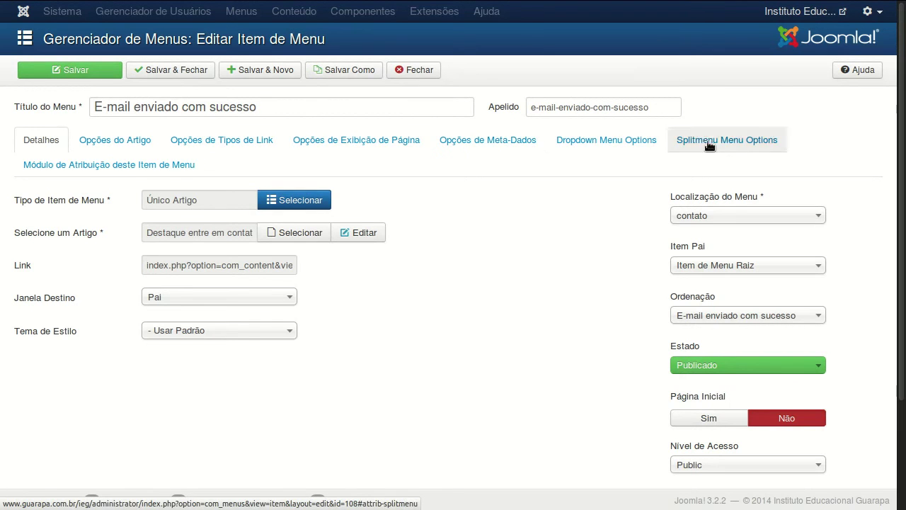
{"action": "mouse_move", "coordinate": [41, 203]}
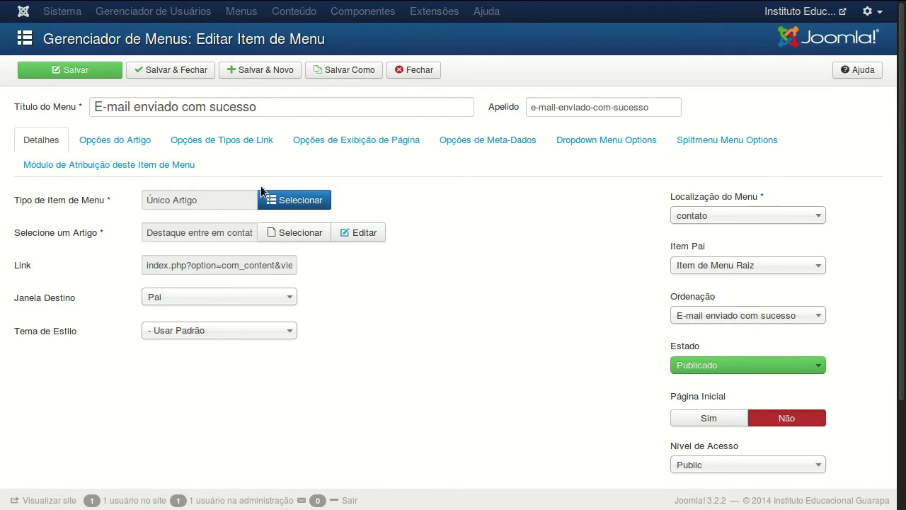
{"action": "left_click", "coordinate": [294, 198]}
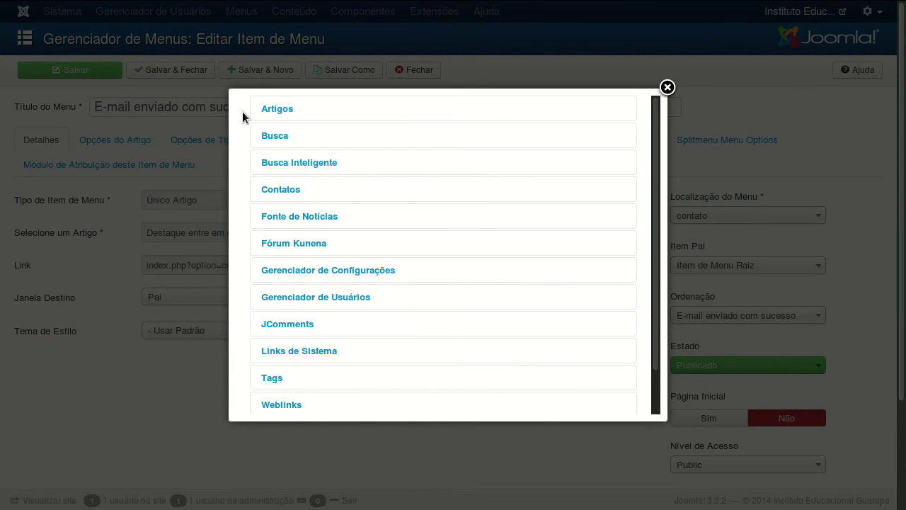
{"action": "left_click", "coordinate": [276, 114]}
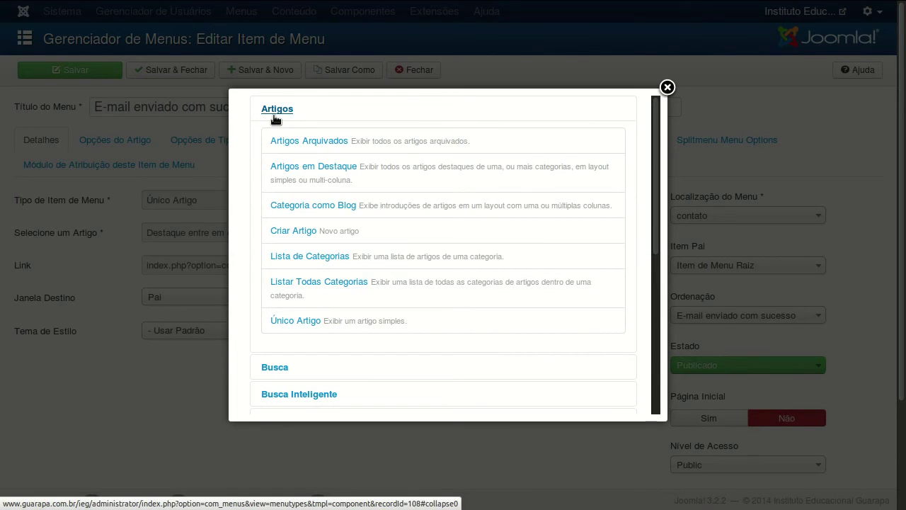
{"action": "left_click", "coordinate": [307, 320]}
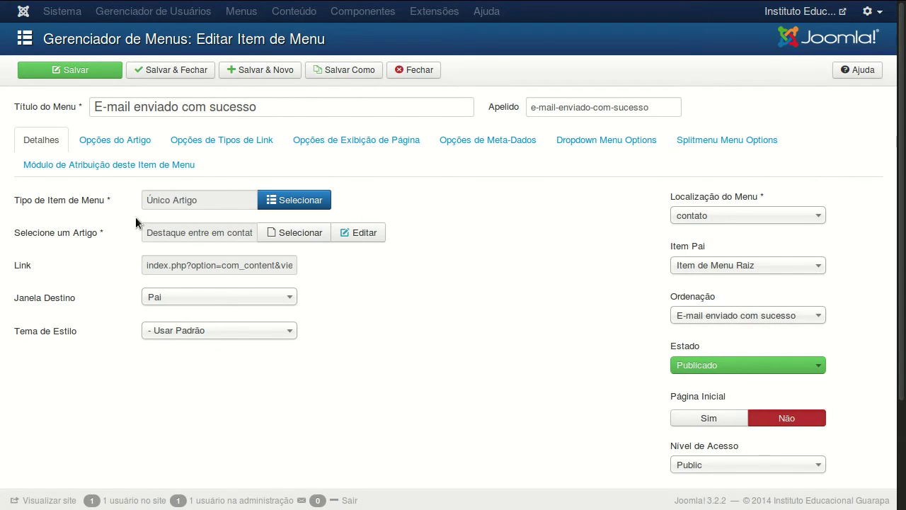
Search the menu item's article selection for "destaque" and close the list without picking an article
{"action": "mouse_move", "coordinate": [48, 239]}
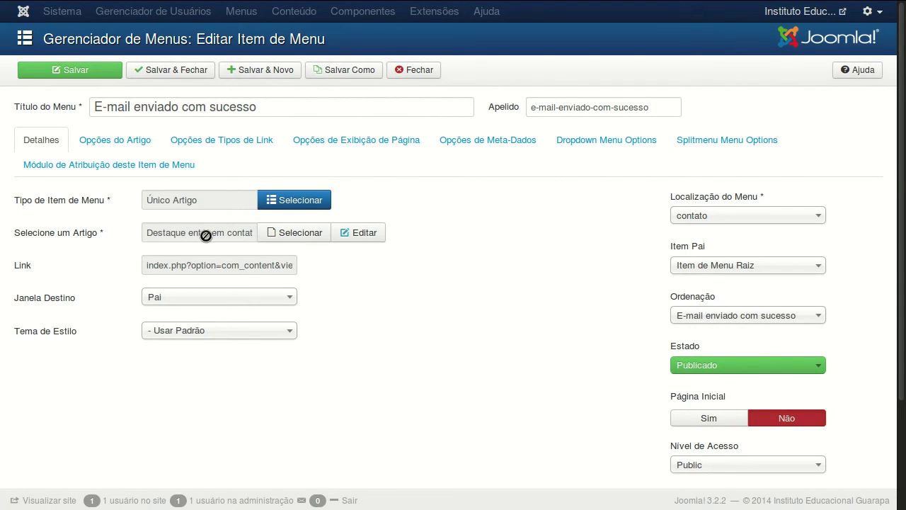
{"action": "left_click", "coordinate": [274, 233]}
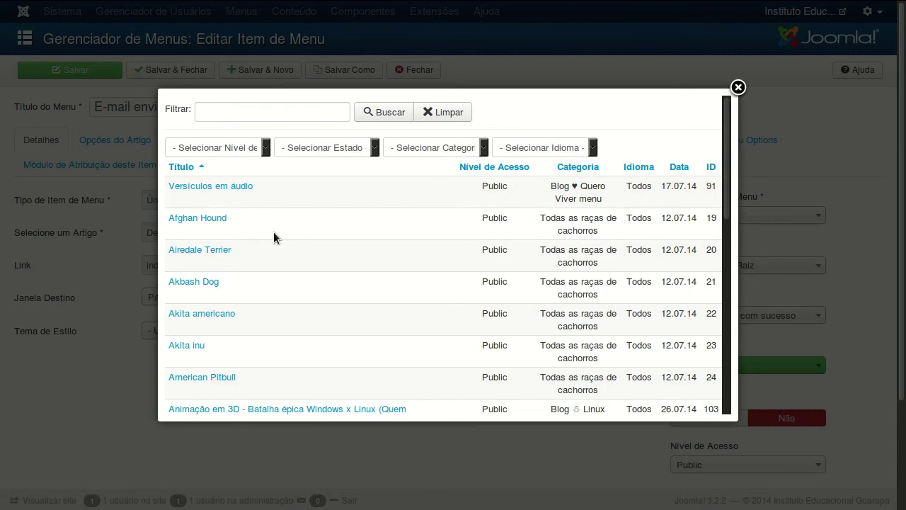
{"action": "left_click", "coordinate": [269, 111]}
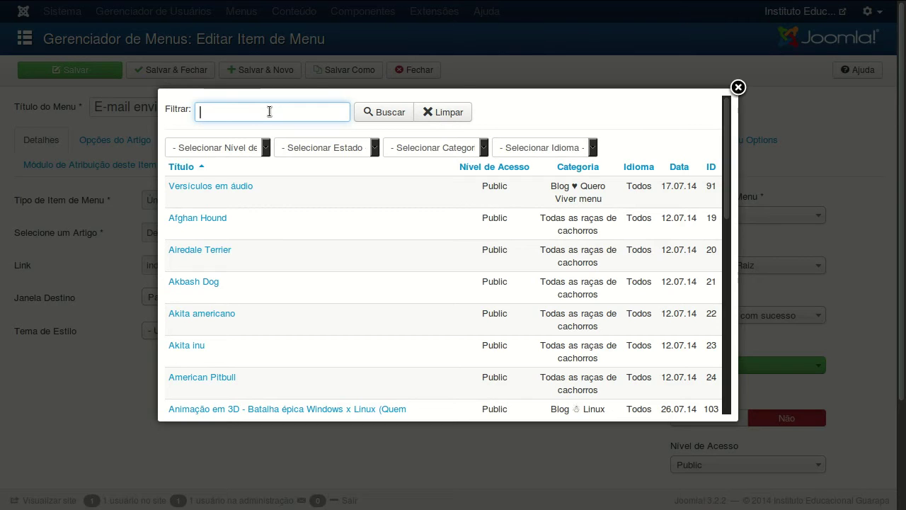
{"action": "type", "text": "destaque"}
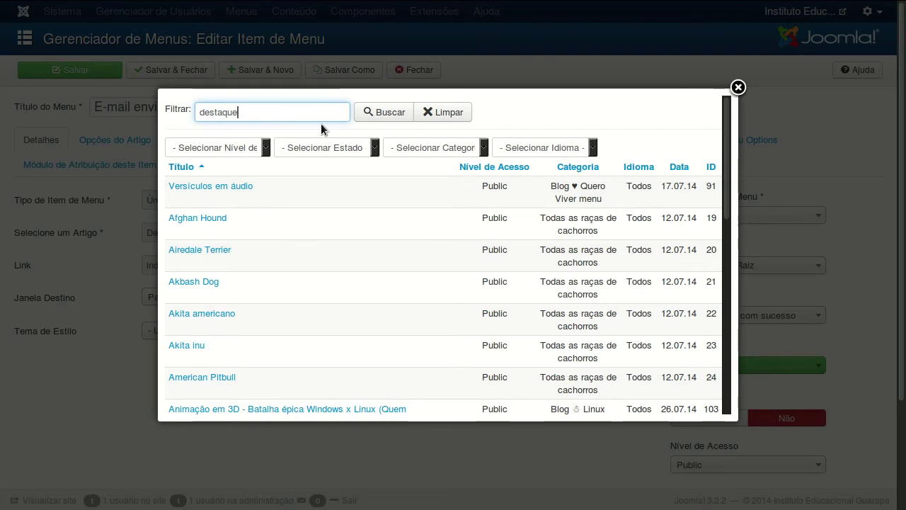
{"action": "left_click", "coordinate": [375, 117]}
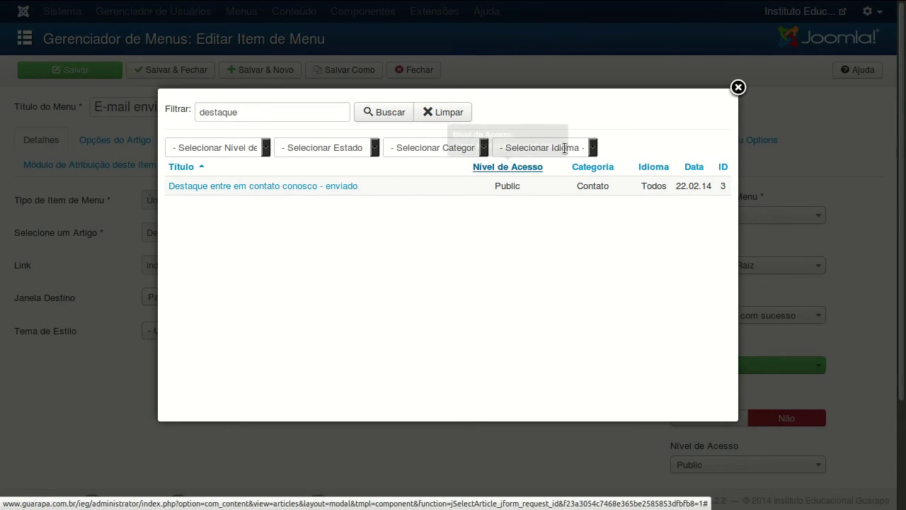
{"action": "left_click", "coordinate": [738, 87]}
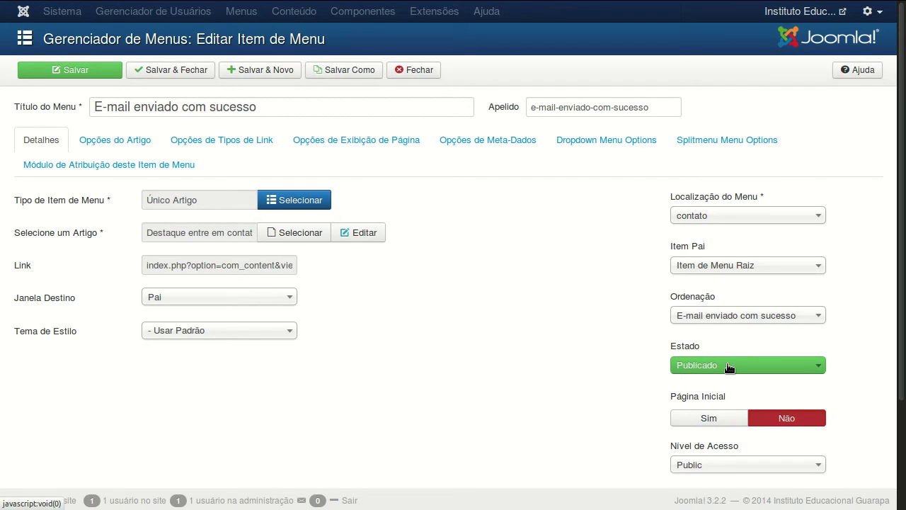
Review the menu item's article options, from title and category visibility down to icons, hits and link positioning
{"action": "left_click", "coordinate": [120, 140]}
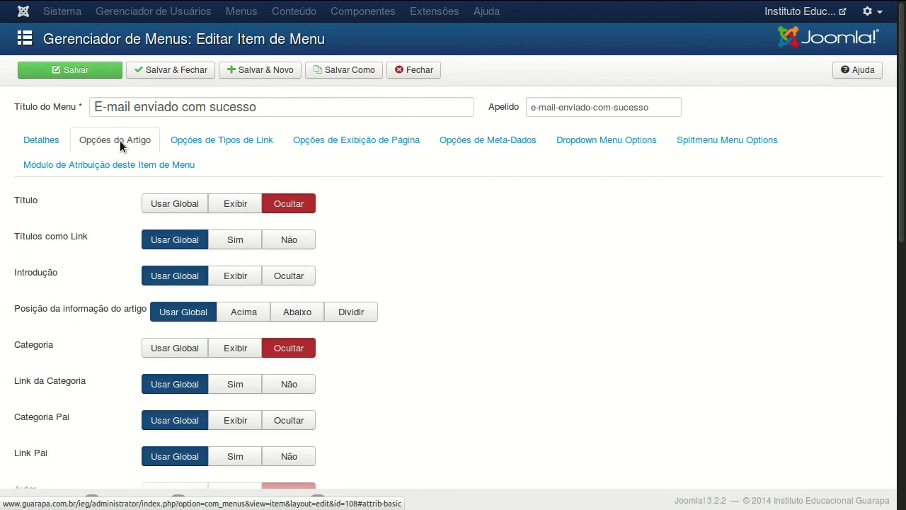
{"action": "scroll", "coordinate": [905, 185], "scroll_direction": "down", "scroll_amount": 3}
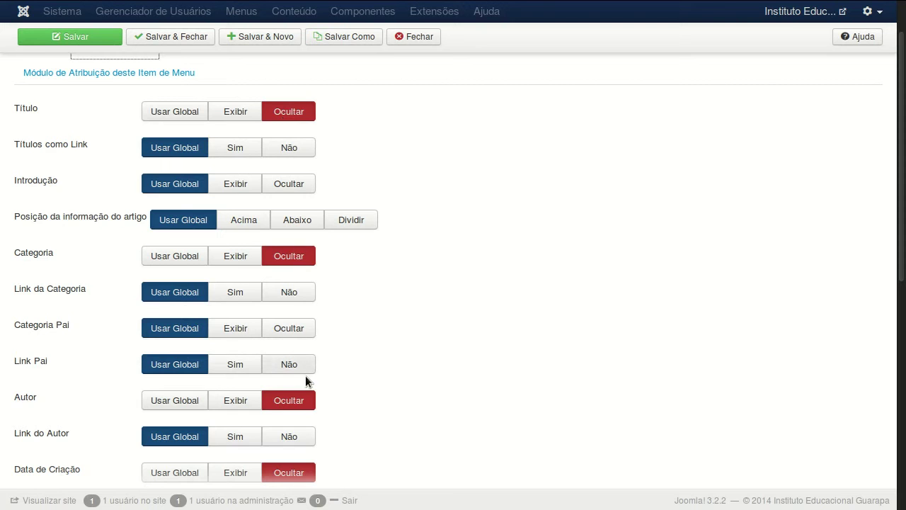
{"action": "scroll", "coordinate": [260, 292], "scroll_direction": "down", "scroll_amount": 4}
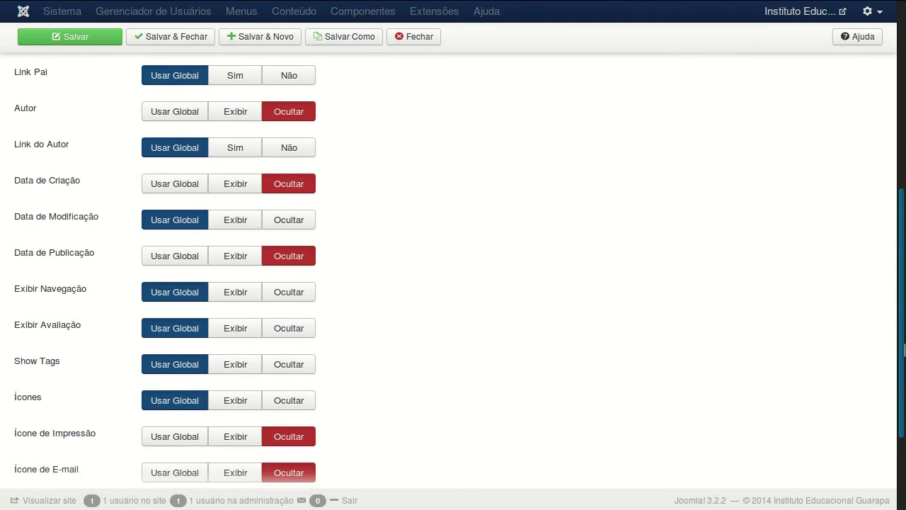
{"action": "scroll", "coordinate": [417, 305], "scroll_direction": "down", "scroll_amount": 1}
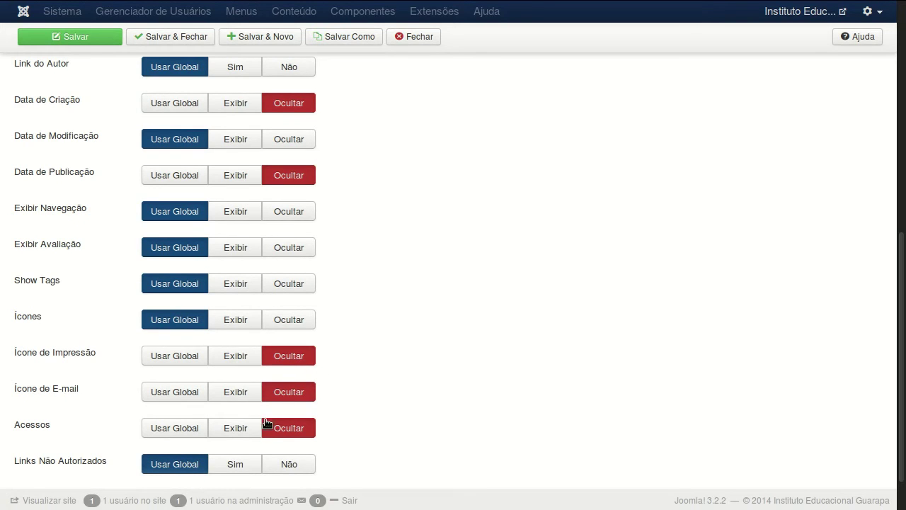
{"action": "scroll", "coordinate": [904, 414], "scroll_direction": "down", "scroll_amount": 1}
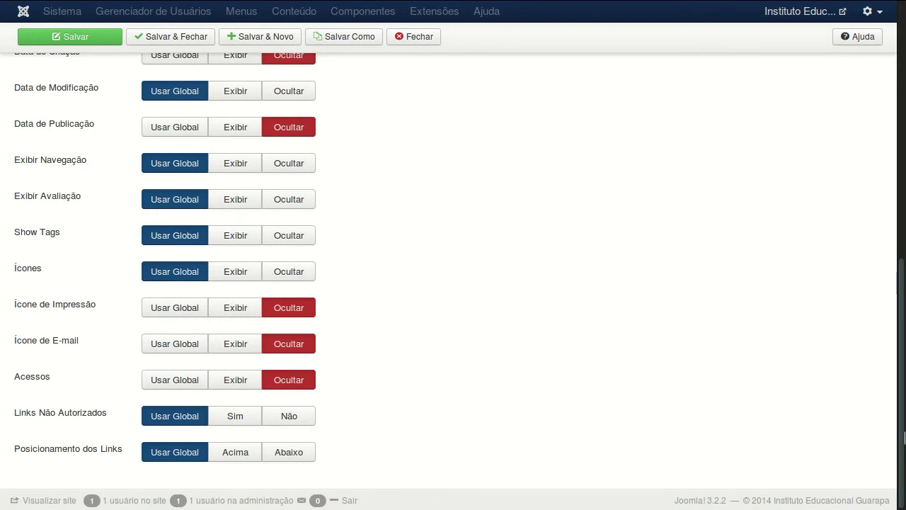
{"action": "left_click_drag", "start_coordinate": [904, 438], "coordinate": [901, 174]}
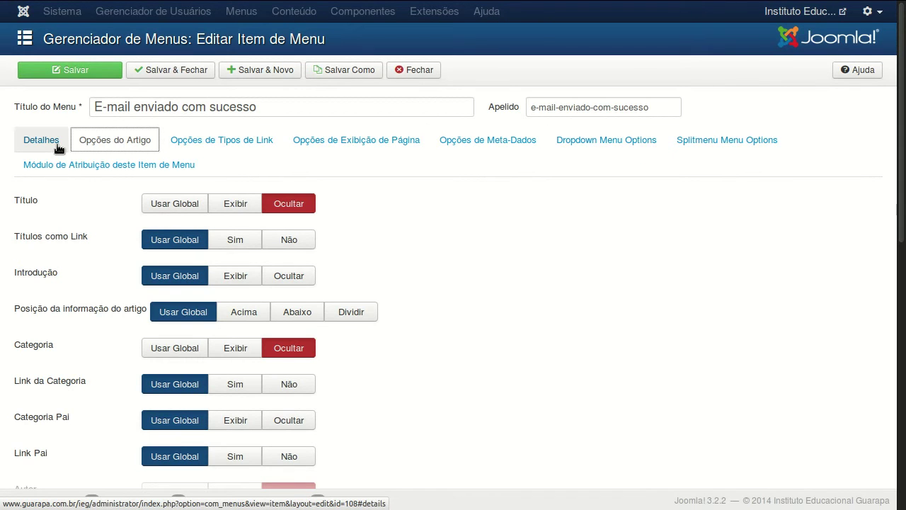
Examine the menu item's metadata options, including the empty description and keywords fields
{"action": "left_click", "coordinate": [443, 145]}
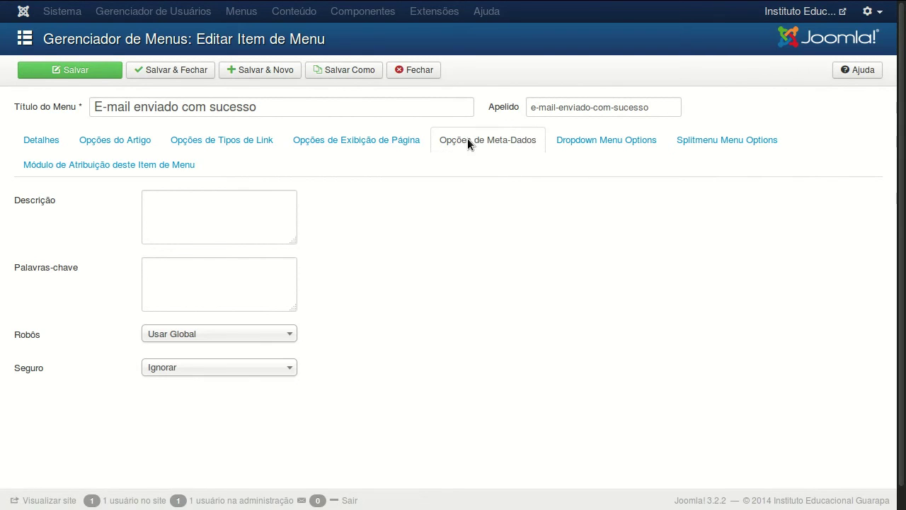
{"action": "left_click", "coordinate": [225, 199]}
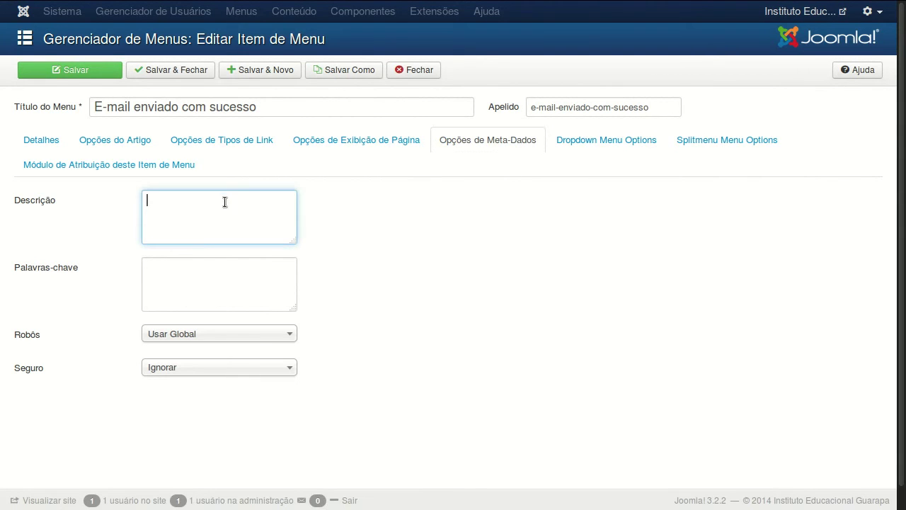
{"action": "left_click", "coordinate": [188, 284]}
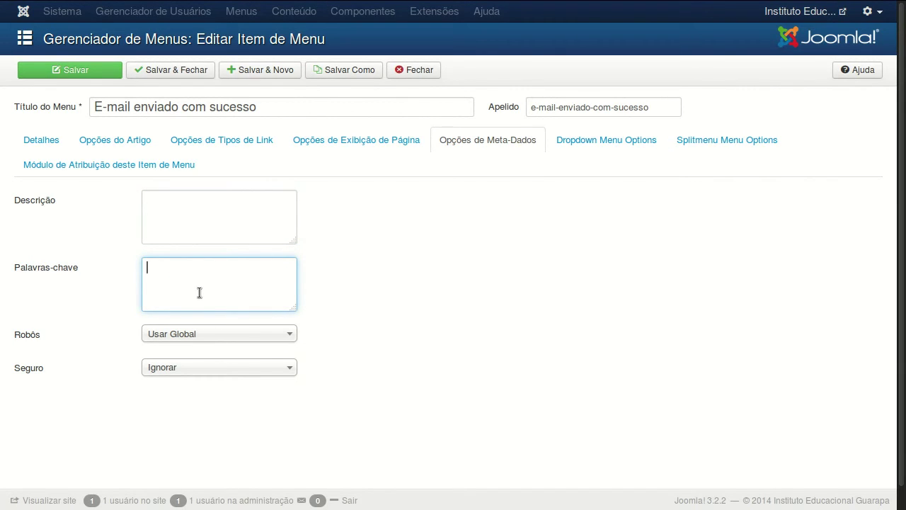
{"action": "left_click", "coordinate": [192, 213]}
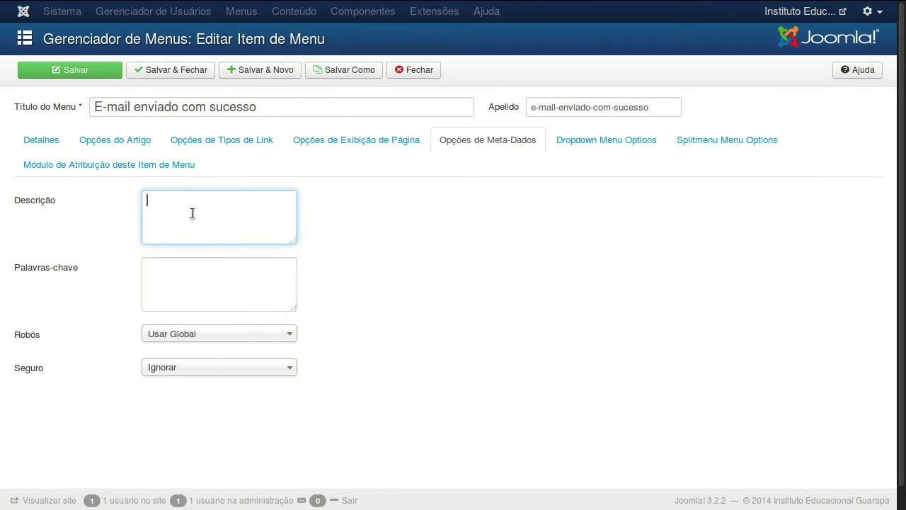
Return to the menu item's details and examine its alias and title up close
{"action": "left_click", "coordinate": [41, 138]}
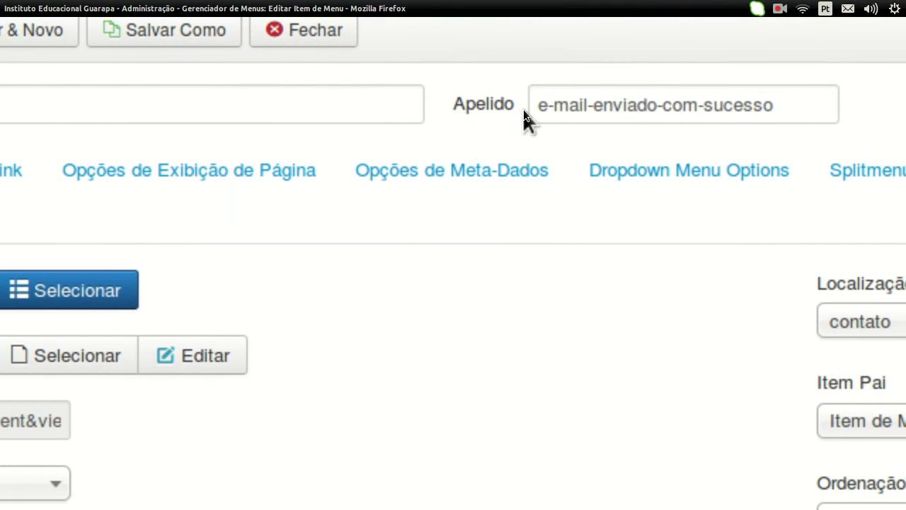
{"action": "scroll", "coordinate": [528, 110], "scroll_direction": "right", "scroll_amount": 1}
{"action": "scroll", "coordinate": [533, 111], "scroll_direction": "left", "scroll_amount": 10}
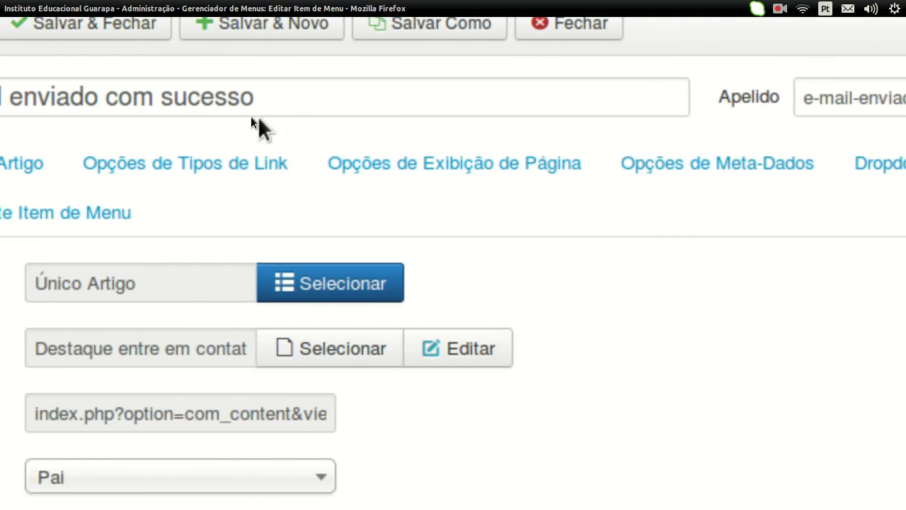
Compare the menu item's title and alias with the address of the published e-mail confirmation page
{"action": "scroll", "coordinate": [89, 117], "scroll_direction": "up", "scroll_amount": 1}
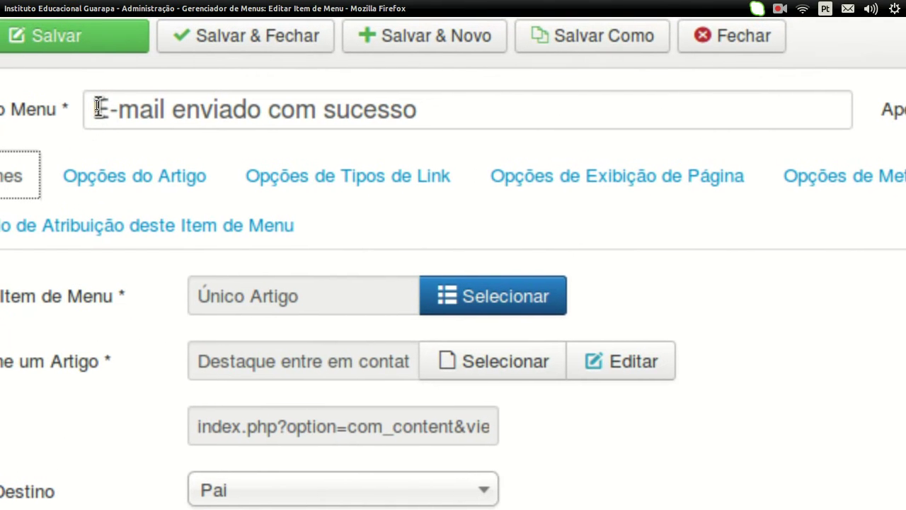
{"action": "left_click_drag", "start_coordinate": [99, 109], "coordinate": [262, 107]}
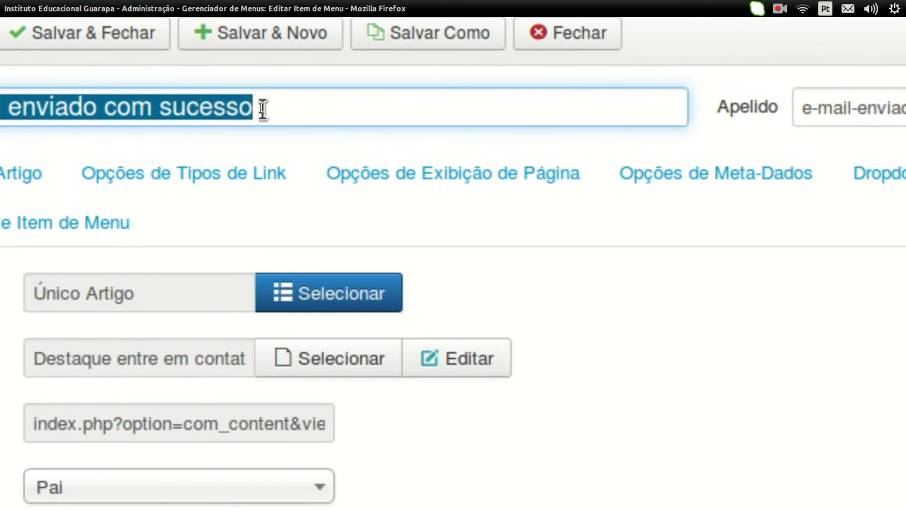
{"action": "scroll", "coordinate": [447, 105], "scroll_direction": "right", "scroll_amount": 6}
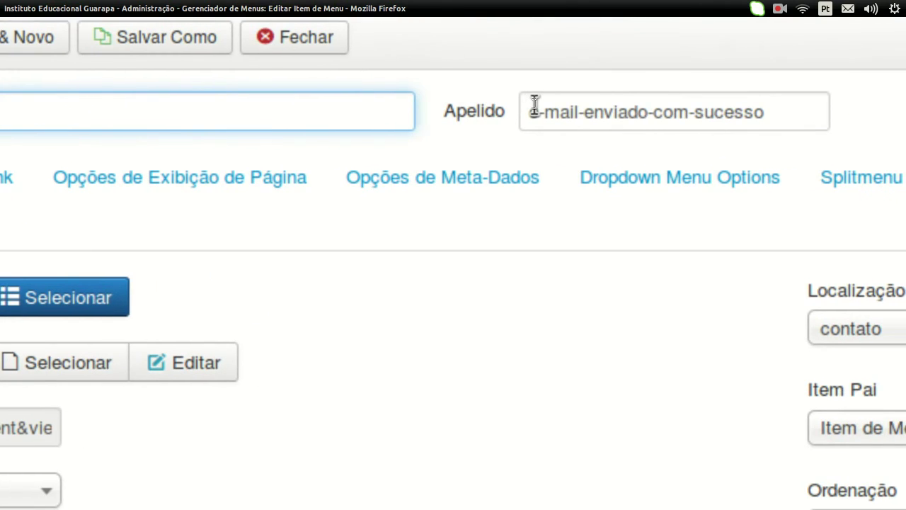
{"action": "left_click_drag", "start_coordinate": [535, 105], "coordinate": [655, 117]}
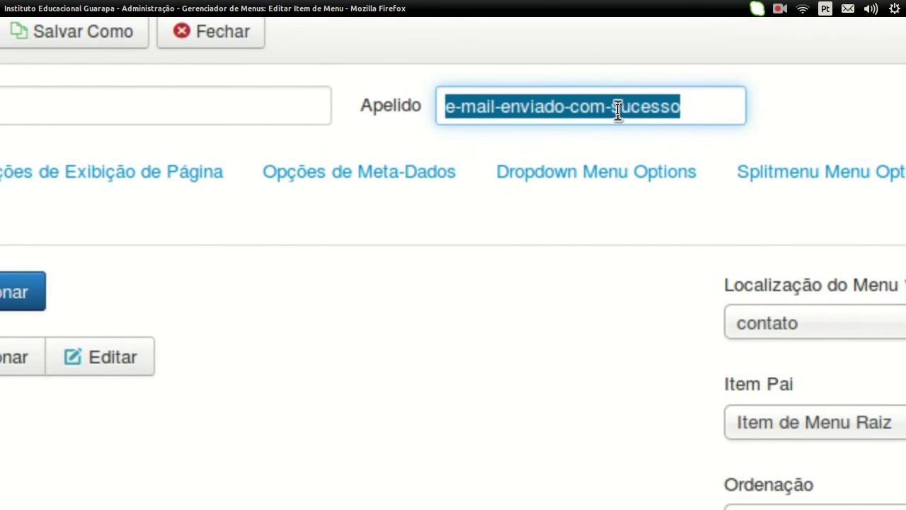
{"action": "key", "text": "ctrl+0"}
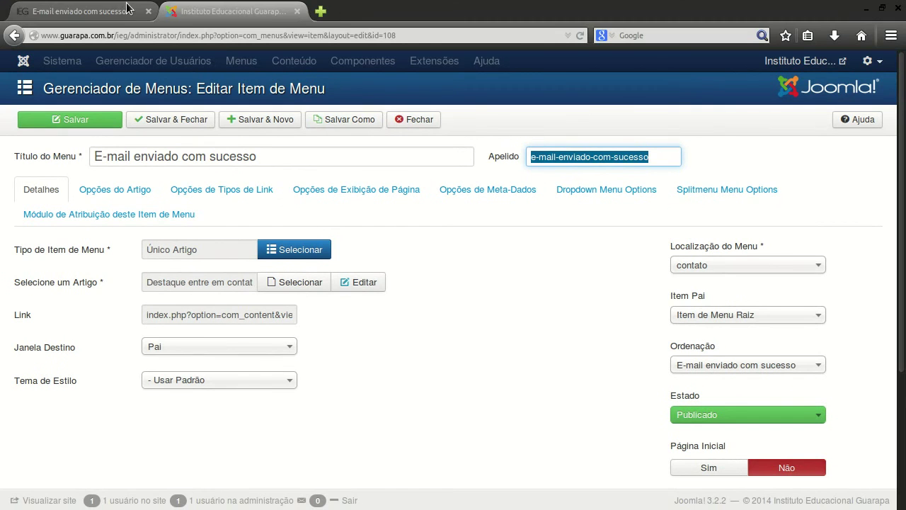
{"action": "left_click", "coordinate": [96, 8]}
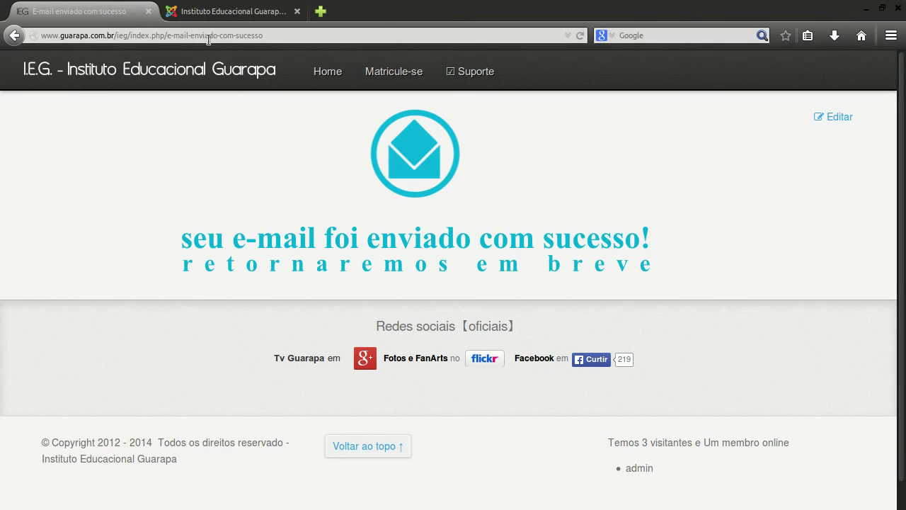
{"action": "left_click", "coordinate": [245, 14]}
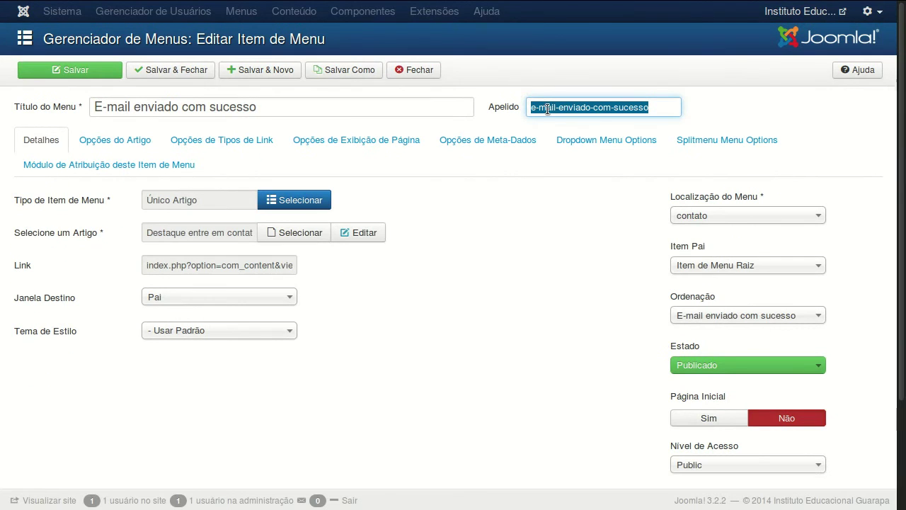
Set the menu item's alias to e-mail-enviado-com-sucesso-02, then save and close the item
{"action": "left_click", "coordinate": [664, 104]}
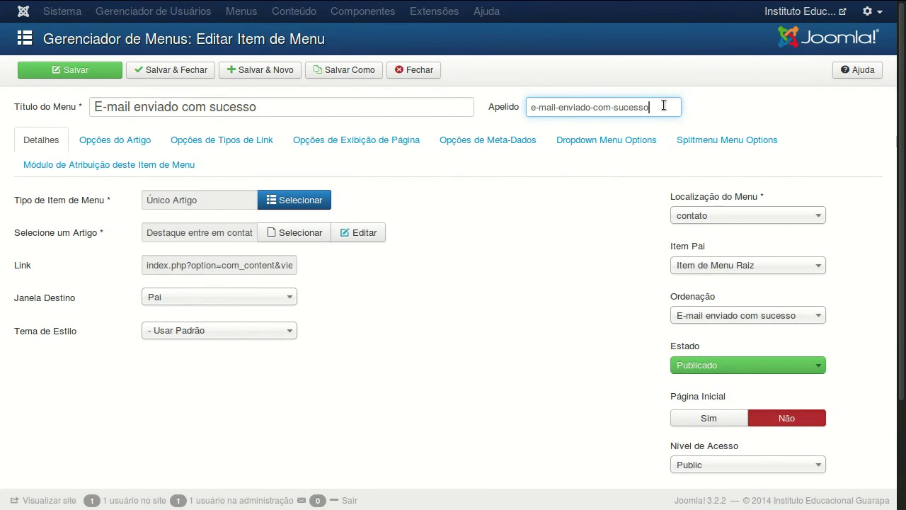
{"action": "type", "text": "-02"}
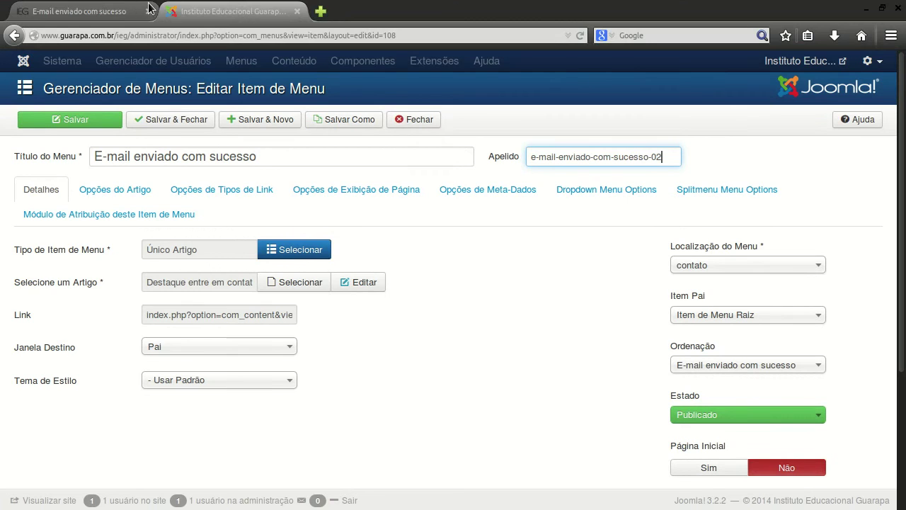
{"action": "left_click", "coordinate": [284, 9]}
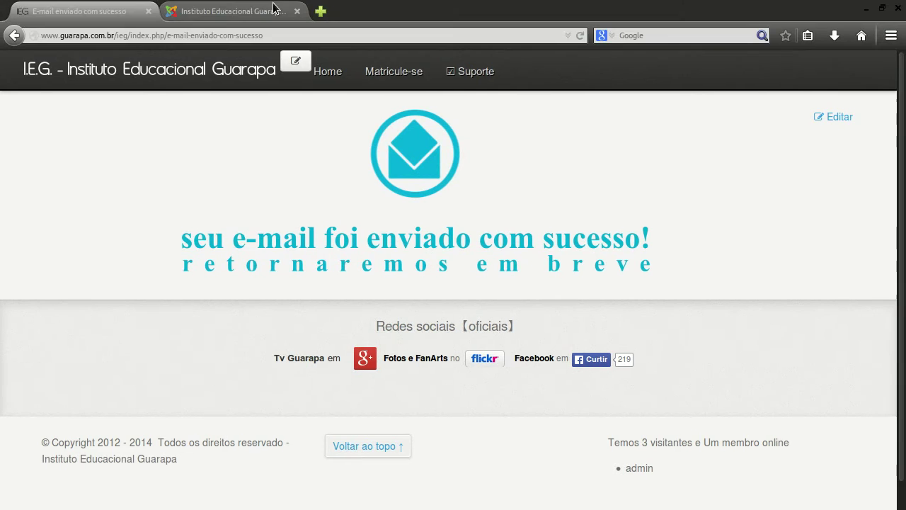
{"action": "left_click", "coordinate": [71, 12]}
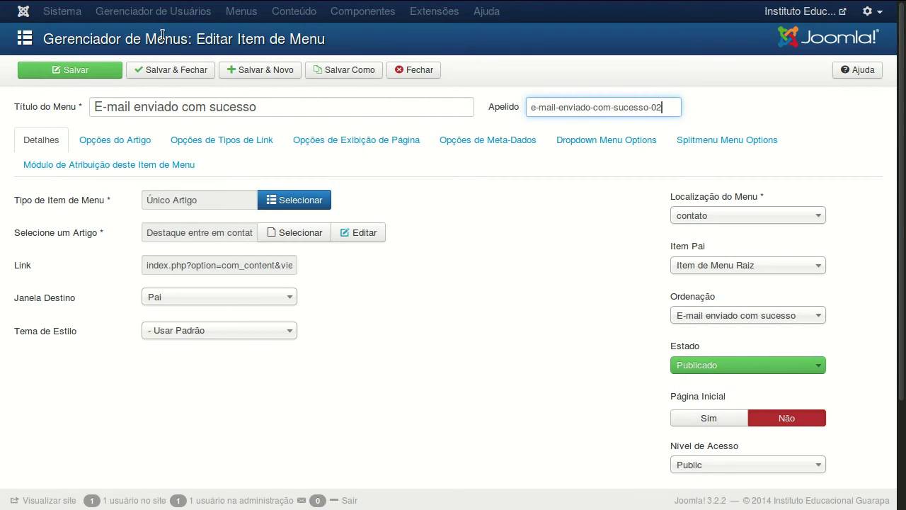
{"action": "left_click", "coordinate": [203, 73]}
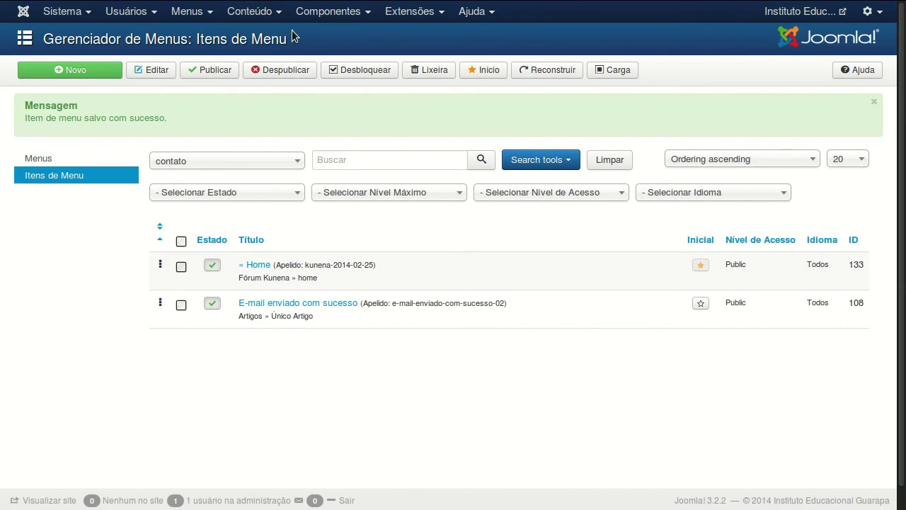
Open the list of contacts in the Contatos component
{"action": "left_click", "coordinate": [269, 14]}
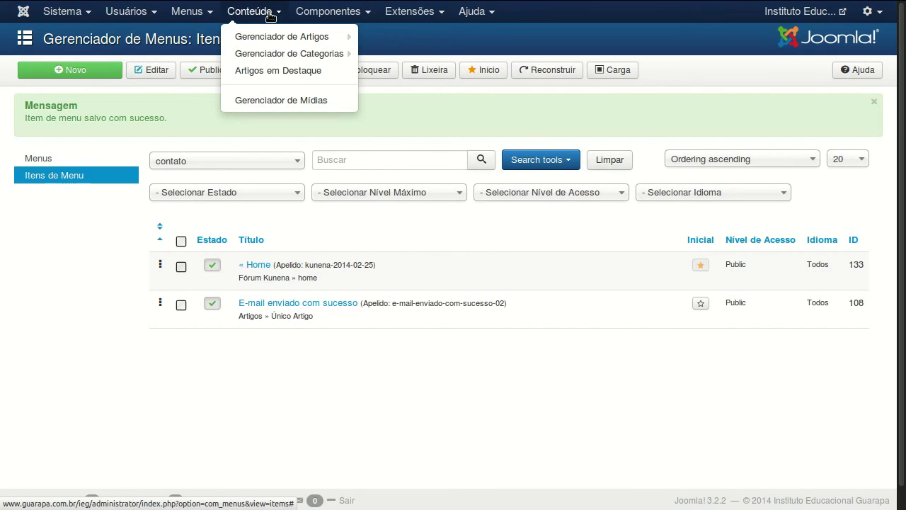
{"action": "left_click", "coordinate": [314, 12]}
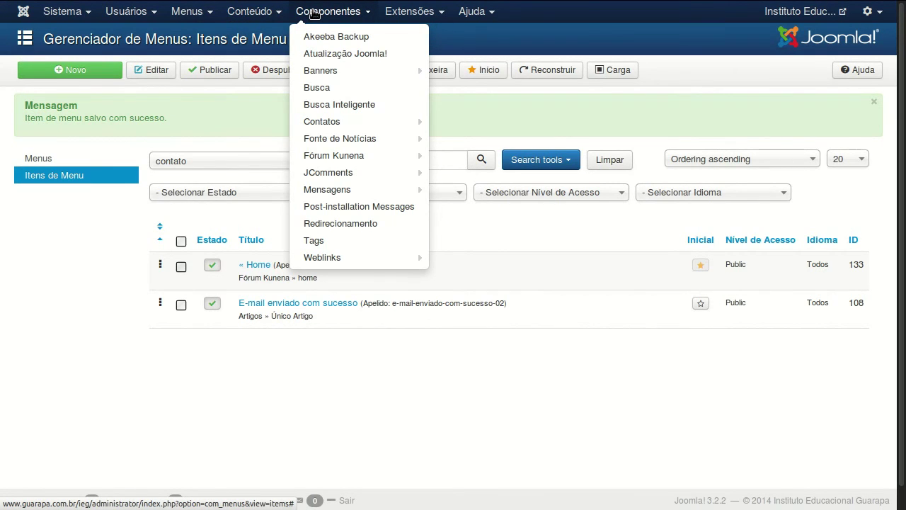
{"action": "mouse_move", "coordinate": [356, 124]}
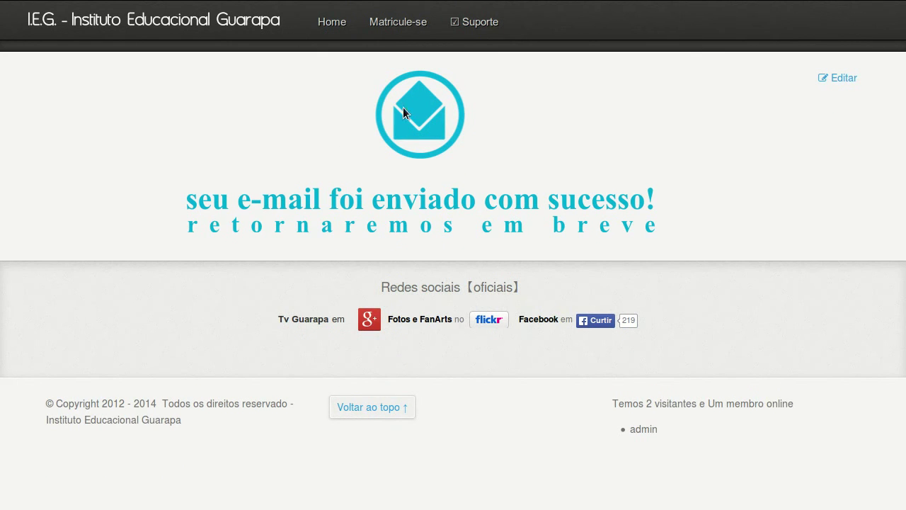
Open the contact form on the public site's Suporte page
{"action": "left_click", "coordinate": [478, 33]}
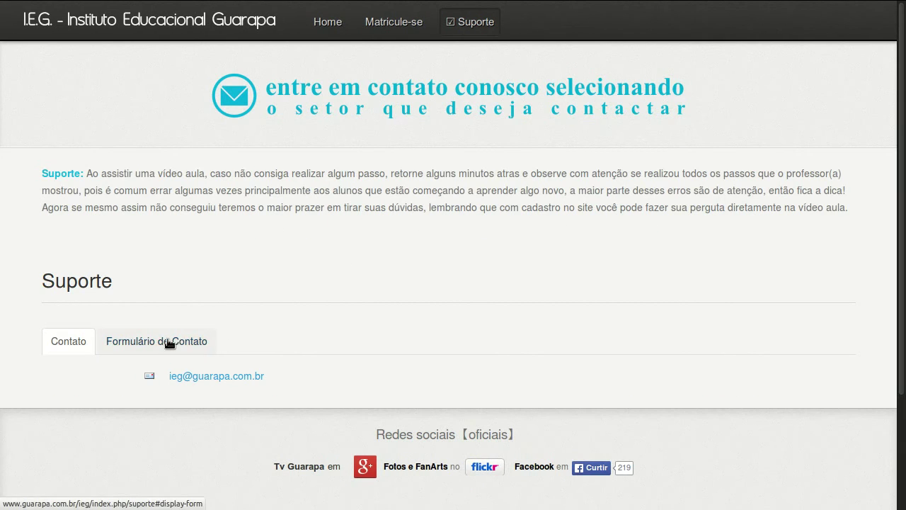
{"action": "left_click", "coordinate": [167, 341]}
{"action": "scroll", "coordinate": [204, 348], "scroll_direction": "down", "scroll_amount": 2}
Fill in the contact form with the sender's name and e-mail, the subject "Teste" and the message "teste 01"
{"action": "left_click", "coordinate": [207, 349]}
{"action": "type", "text": "Rafael"}
{"action": "key", "text": "Tab"}
{"action": "type", "text": "ieg"}
{"action": "key", "text": "Down"}
{"action": "key", "text": "Tab"}
{"action": "type", "text": "Teste"}
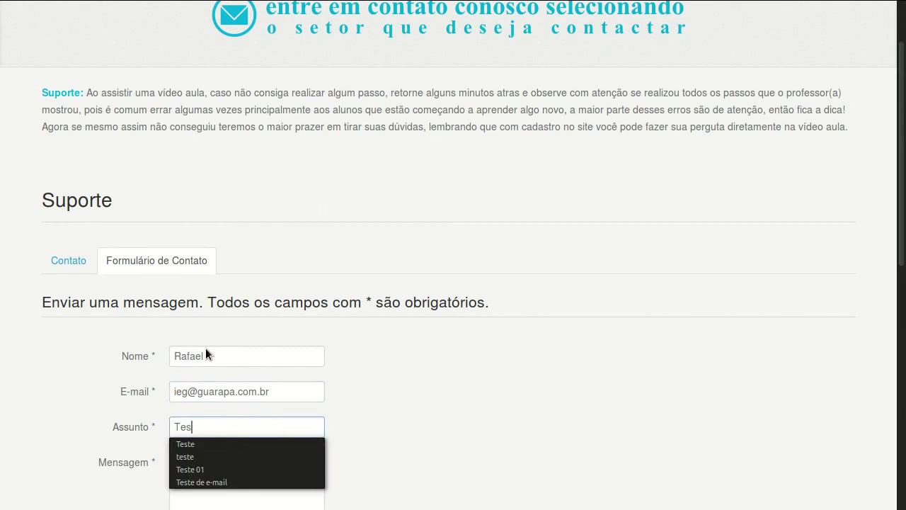
{"action": "key", "text": "Tab"}
{"action": "type", "text": "teste 01"}
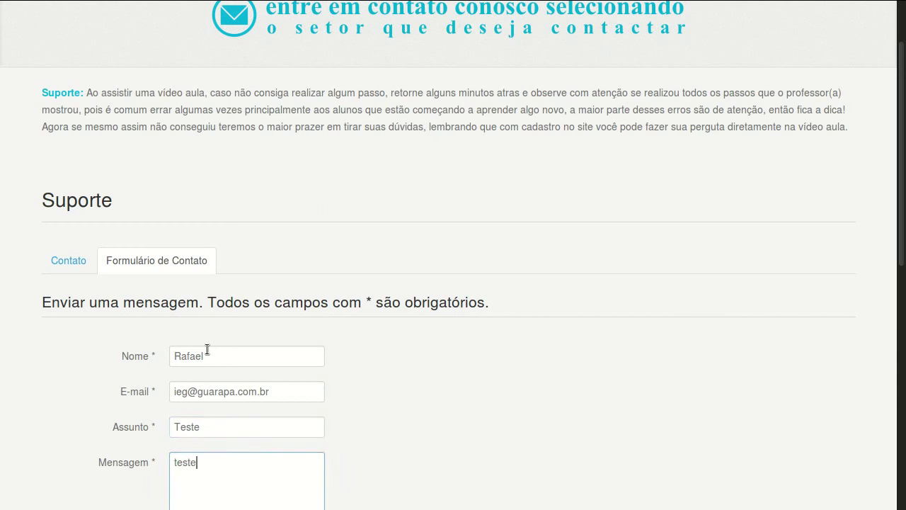
Send the test message from the contact form and return to the Suporte page
{"action": "scroll", "coordinate": [206, 350], "scroll_direction": "down", "scroll_amount": 5}
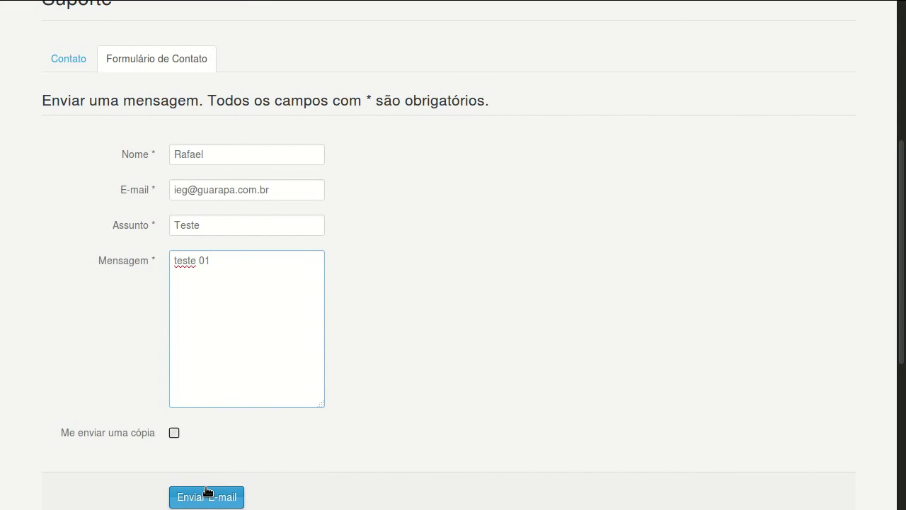
{"action": "left_click", "coordinate": [207, 494]}
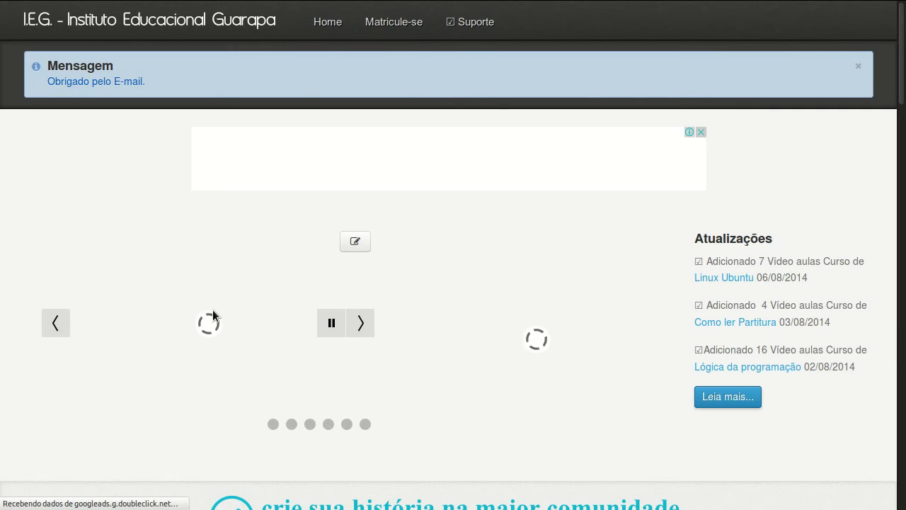
{"action": "left_click", "coordinate": [489, 25]}
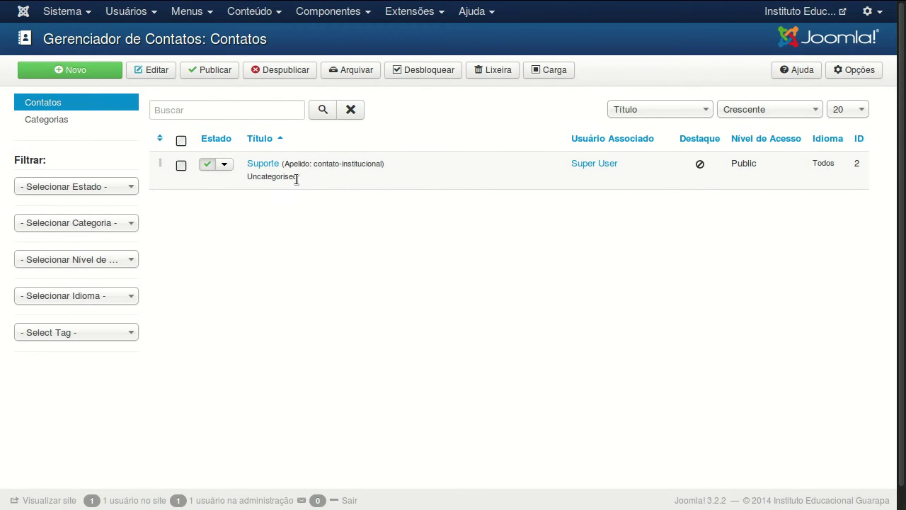
Open the Suporte contact for editing in the administration's contact manager
{"action": "left_click", "coordinate": [330, 13]}
{"action": "mouse_move", "coordinate": [346, 123]}
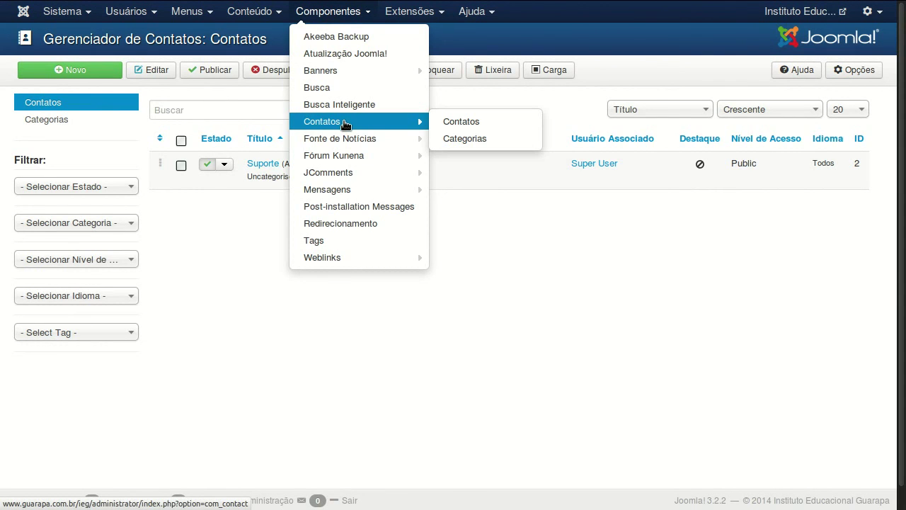
{"action": "left_click", "coordinate": [271, 165]}
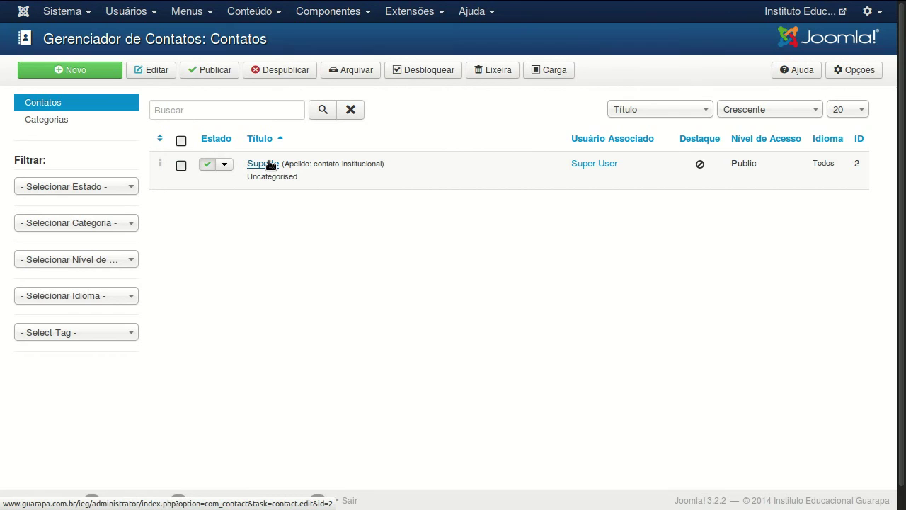
{"action": "left_click", "coordinate": [271, 165]}
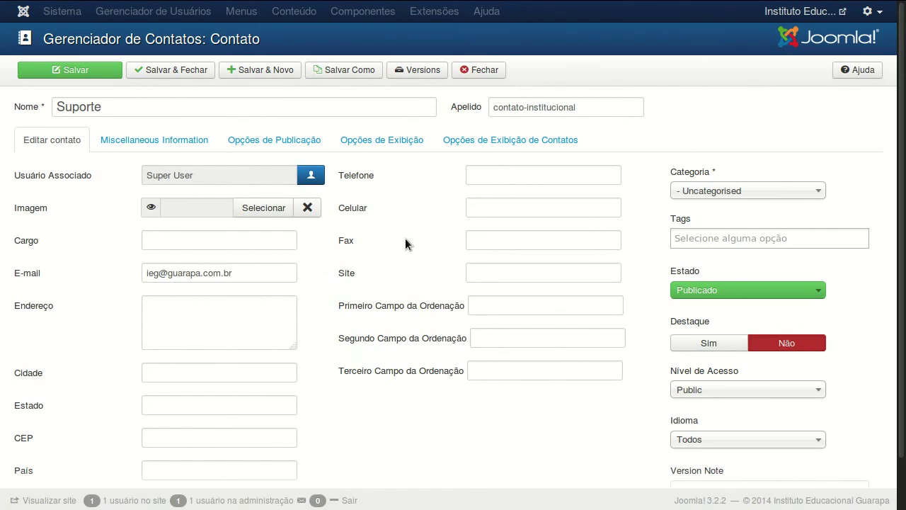
In the contact's form display options, change the Redirecionar Contato address to end in e-mail-enviado-com-sucesso-02
{"action": "left_click", "coordinate": [480, 144]}
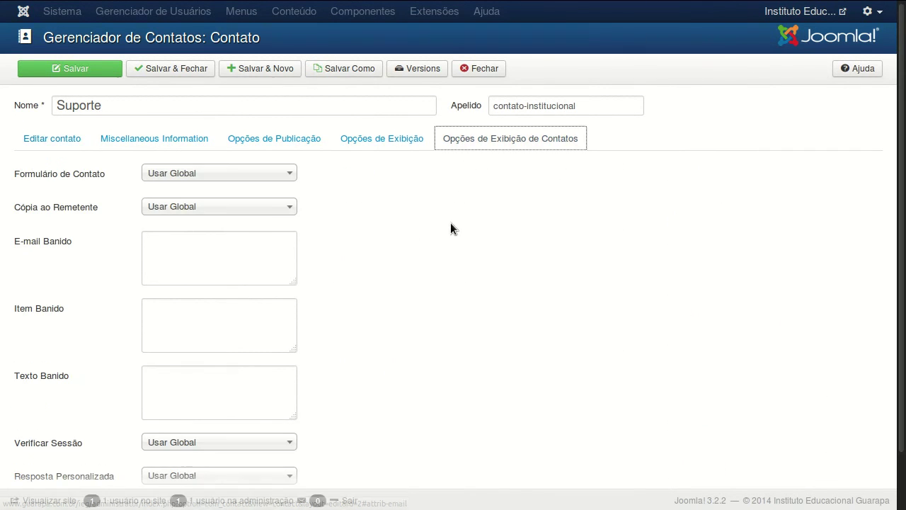
{"action": "scroll", "coordinate": [450, 226], "scroll_direction": "down", "scroll_amount": 1}
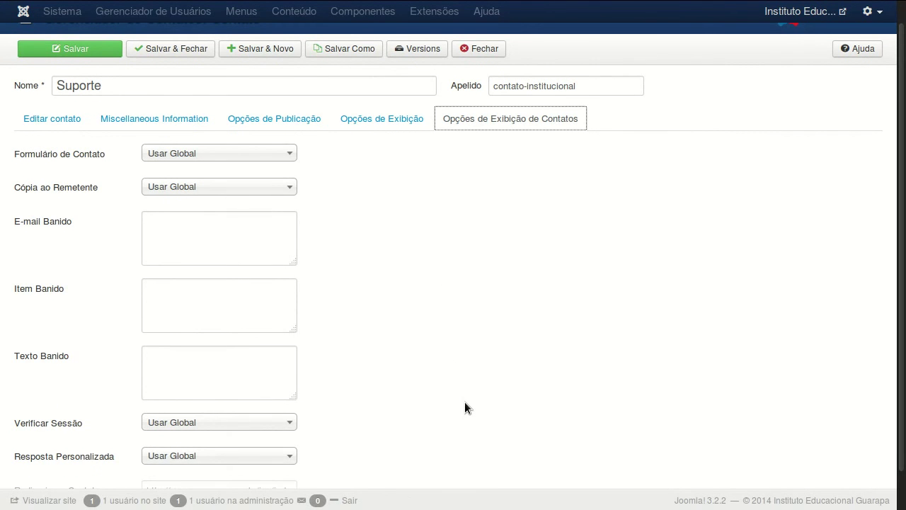
{"action": "key", "text": "ctrl+plus"}
{"action": "scroll", "coordinate": [464, 408], "scroll_direction": "down", "scroll_amount": 2}
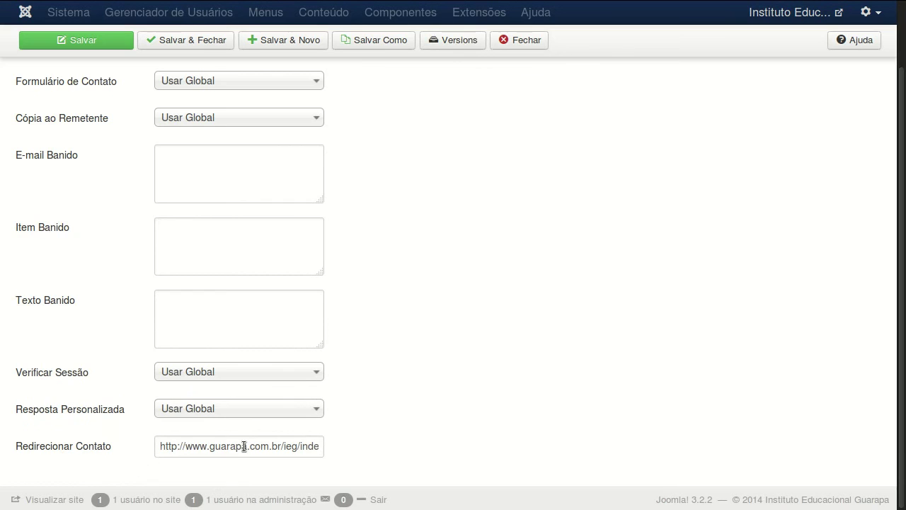
{"action": "left_click_drag", "start_coordinate": [290, 446], "coordinate": [365, 443]}
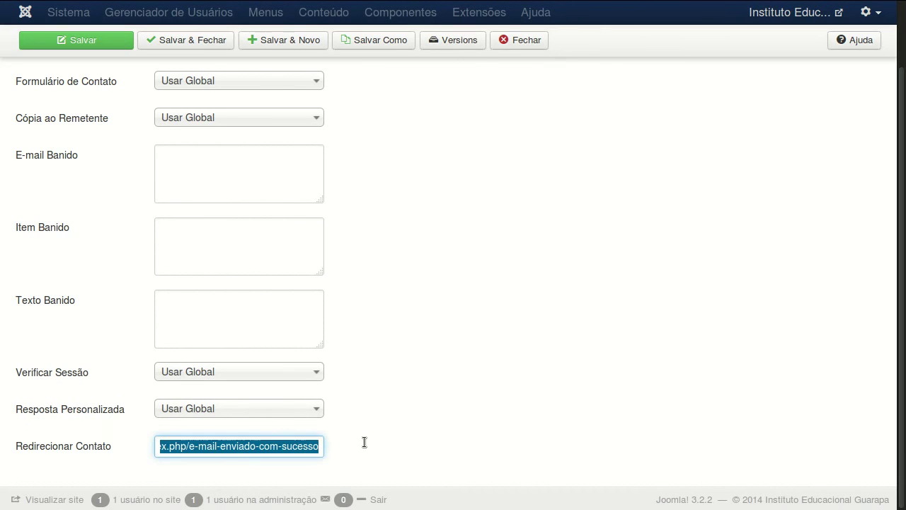
{"action": "left_click", "coordinate": [188, 443]}
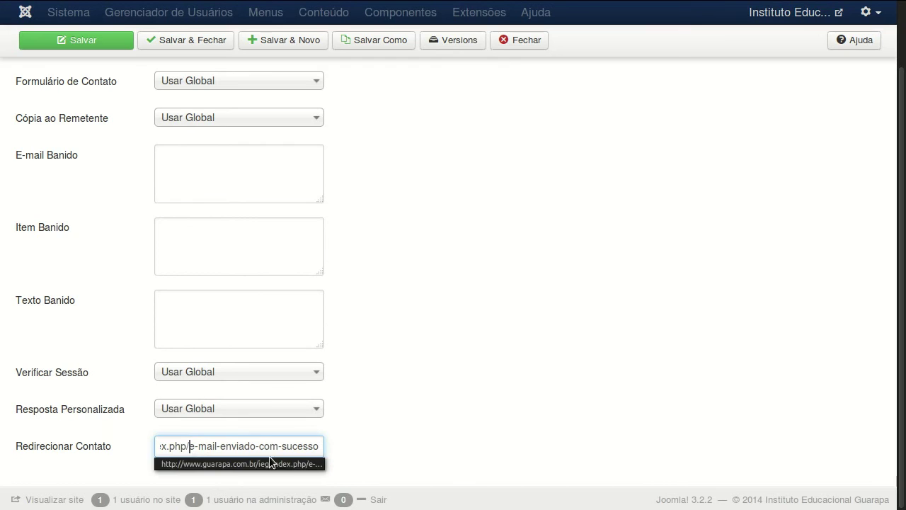
{"action": "left_click_drag", "start_coordinate": [279, 446], "coordinate": [356, 449]}
{"action": "left_click", "coordinate": [322, 448]}
{"action": "type", "text": "-02"}
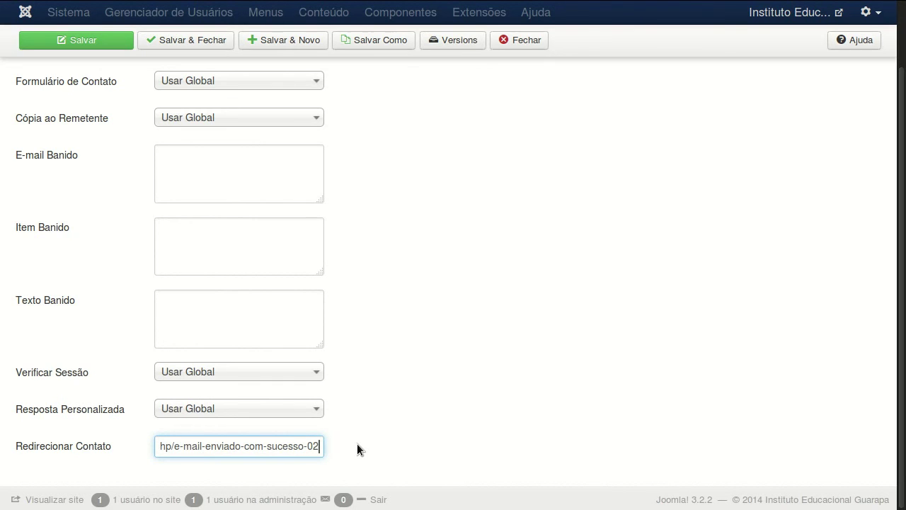
Highlight the e-mail-enviado-com-sucesso-02 alias at the end of the redirect address
{"action": "key", "text": "shift+Left"}
{"action": "key", "text": "shift+Left"}
{"action": "key", "text": "shift+Left"}
{"action": "key", "text": "shift+Left"}
{"action": "key", "text": "shift+Left"}
{"action": "key", "text": "shift+Left"}
{"action": "key", "text": "shift+Left"}
{"action": "key", "text": "shift+Left"}
{"action": "key", "text": "shift+Left"}
{"action": "key", "text": "shift+Left"}
{"action": "key", "text": "shift+Left"}
{"action": "key", "text": "shift+Left"}
{"action": "key", "text": "shift+Left"}
{"action": "key", "text": "shift+Left"}
{"action": "key", "text": "shift+Left"}
{"action": "key", "text": "shift+Left"}
{"action": "key", "text": "shift+Left"}
{"action": "key", "text": "shift+Left"}
{"action": "key", "text": "shift+Left"}
{"action": "key", "text": "shift+Left"}
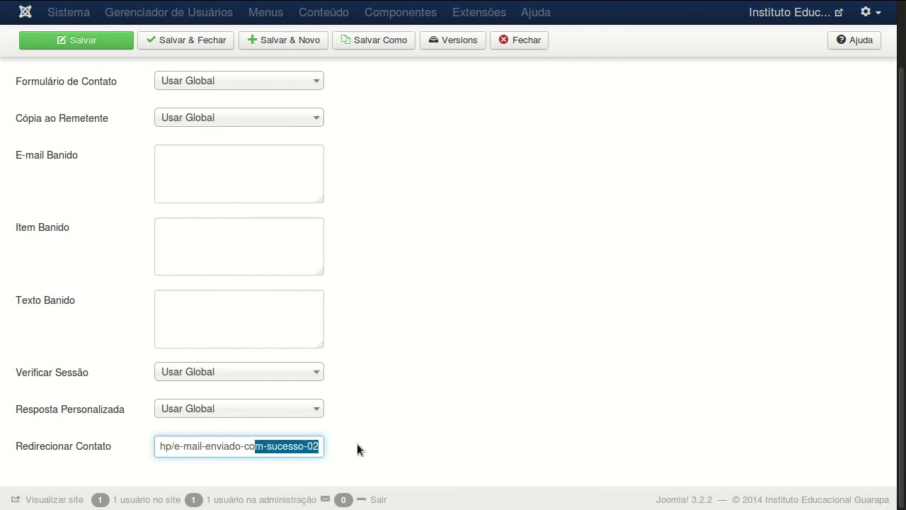
{"action": "key", "text": "shift+Left"}
{"action": "key", "text": "shift+Left"}
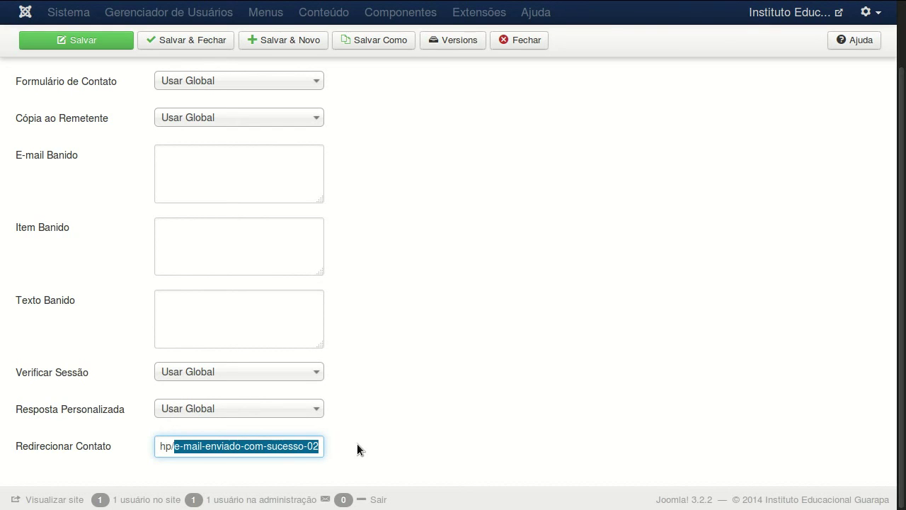
{"action": "key", "text": "Left"}
{"action": "key", "text": "shift+Left"}
{"action": "key", "text": "shift+Left"}
{"action": "key", "text": "shift+Left"}
{"action": "key", "text": "shift+Left"}
{"action": "key", "text": "shift+Left"}
{"action": "key", "text": "shift+Left"}
{"action": "key", "text": "shift+Left"}
{"action": "key", "text": "shift+Left"}
{"action": "key", "text": "shift+Left"}
{"action": "key", "text": "shift+Left"}
{"action": "key", "text": "shift+Left"}
{"action": "key", "text": "shift+Left"}
{"action": "key", "text": "shift+Left"}
{"action": "key", "text": "shift+Left"}
{"action": "key", "text": "shift+Left"}
{"action": "key", "text": "shift+Left"}
{"action": "key", "text": "shift+Left"}
{"action": "key", "text": "shift+Left"}
{"action": "key", "text": "shift+Left"}
{"action": "key", "text": "shift+Left"}
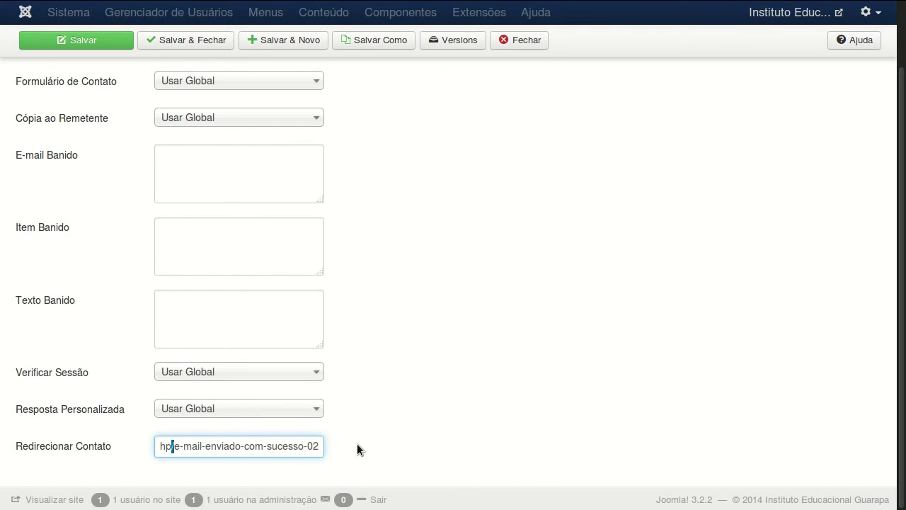
{"action": "key", "text": "shift+Right"}
{"action": "key", "text": "shift+Right"}
{"action": "key", "text": "shift+Right"}
{"action": "key", "text": "shift+Right"}
{"action": "key", "text": "shift+Right"}
{"action": "key", "text": "shift+Right"}
{"action": "key", "text": "shift+Right"}
{"action": "key", "text": "shift+Right"}
{"action": "key", "text": "shift+Right"}
{"action": "key", "text": "shift+Right"}
{"action": "key", "text": "shift+Right"}
{"action": "key", "text": "shift+Right"}
{"action": "key", "text": "shift+Right"}
{"action": "key", "text": "shift+Right"}
{"action": "key", "text": "shift+Right"}
{"action": "key", "text": "shift+Right"}
{"action": "key", "text": "shift+Right"}
{"action": "key", "text": "shift+Right"}
{"action": "key", "text": "shift+Right"}
{"action": "key", "text": "shift+Right"}
{"action": "key", "text": "shift+Right"}
{"action": "key", "text": "shift+Right"}
{"action": "key", "text": "shift+Right"}
{"action": "key", "text": "shift+Right"}
{"action": "key", "text": "shift+Right"}
{"action": "key", "text": "shift+Right"}
{"action": "key", "text": "shift+Right"}
{"action": "key", "text": "shift+Right"}
{"action": "key", "text": "shift+Right"}
{"action": "key", "text": "shift+Right"}
{"action": "key", "text": "shift+Right"}
{"action": "key", "text": "shift+Right"}
{"action": "key", "text": "shift+Right"}
{"action": "key", "text": "shift+Right"}
{"action": "key", "text": "shift+Right"}
{"action": "key", "text": "shift+Right"}
{"action": "key", "text": "shift+Right"}
{"action": "key", "text": "shift+Right"}
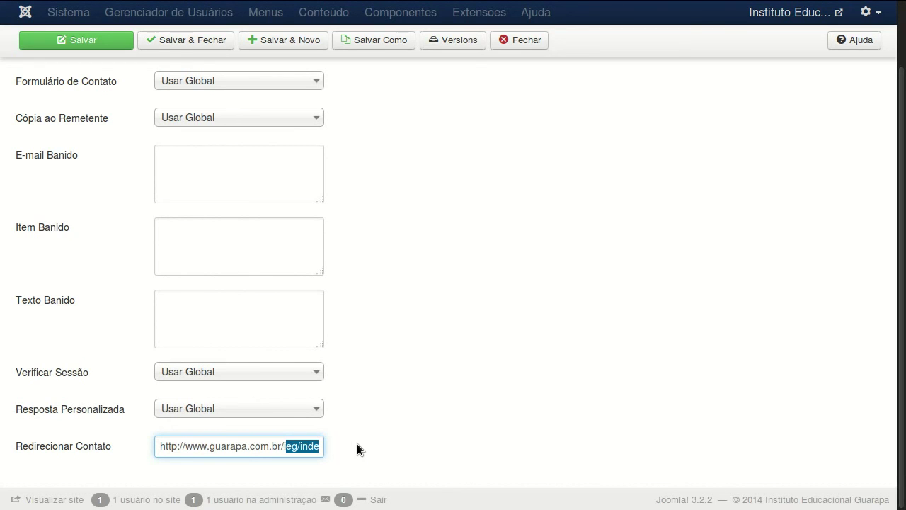
{"action": "key", "text": "Left"}
{"action": "key", "text": "Left"}
{"action": "key", "text": "Left"}
{"action": "key", "text": "Left"}
{"action": "key", "text": "Left"}
{"action": "key", "text": "Left"}
{"action": "key", "text": "Left"}
{"action": "key", "text": "Left"}
{"action": "key", "text": "Left"}
{"action": "key", "text": "Left"}
{"action": "key", "text": "Left"}
{"action": "key", "text": "Left"}
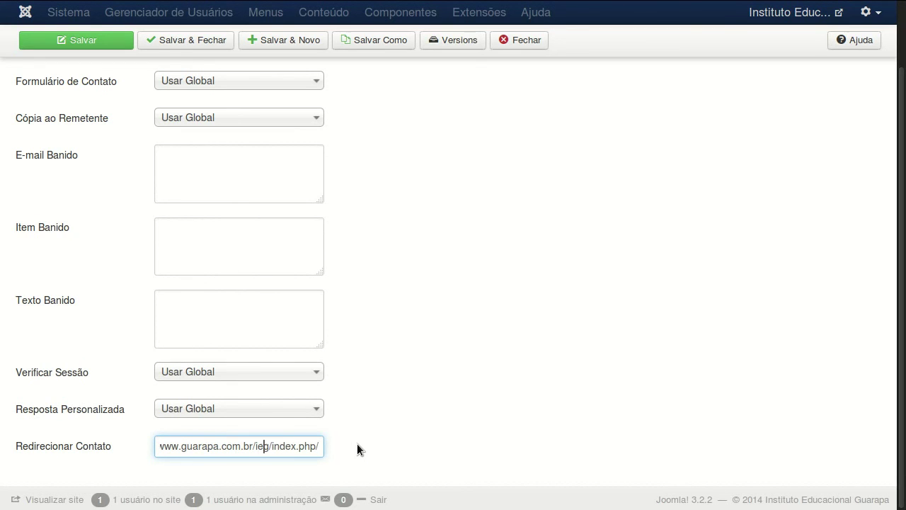
{"action": "key", "text": "shift+Left"}
{"action": "key", "text": "shift+Left"}
{"action": "key", "text": "shift+Left"}
{"action": "key", "text": "shift+Left"}
{"action": "key", "text": "shift+Left"}
{"action": "key", "text": "shift+Left"}
{"action": "key", "text": "shift+Left"}
{"action": "key", "text": "shift+Left"}
{"action": "key", "text": "shift+Left"}
{"action": "key", "text": "shift+Left"}
{"action": "key", "text": "shift+Left"}
{"action": "key", "text": "shift+Left"}
{"action": "key", "text": "shift+Left"}
{"action": "key", "text": "shift+Left"}
{"action": "key", "text": "shift+Left"}
{"action": "key", "text": "shift+Left"}
{"action": "key", "text": "shift+Left"}
{"action": "key", "text": "shift+Left"}
{"action": "key", "text": "shift+Left"}
{"action": "key", "text": "shift+Left"}
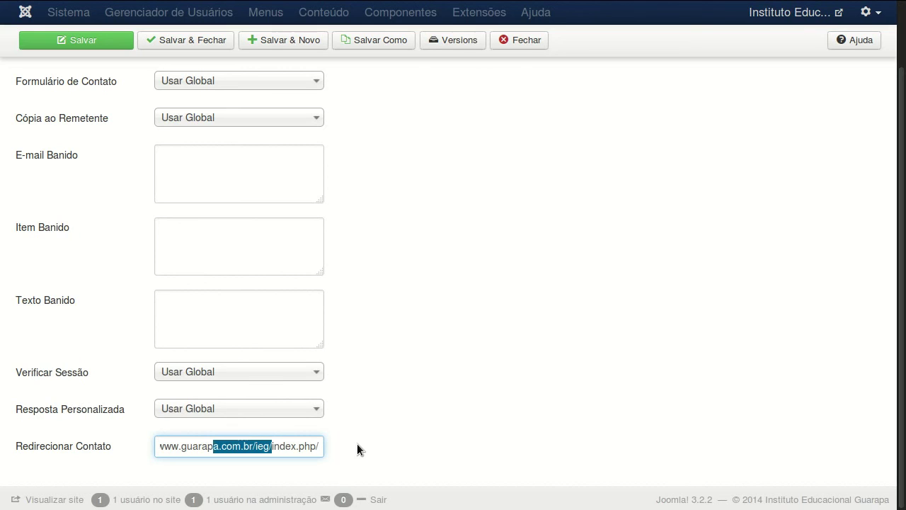
Highlight the index.php/ portion that follows the site folder in the redirect address
{"action": "key", "text": "Right"}
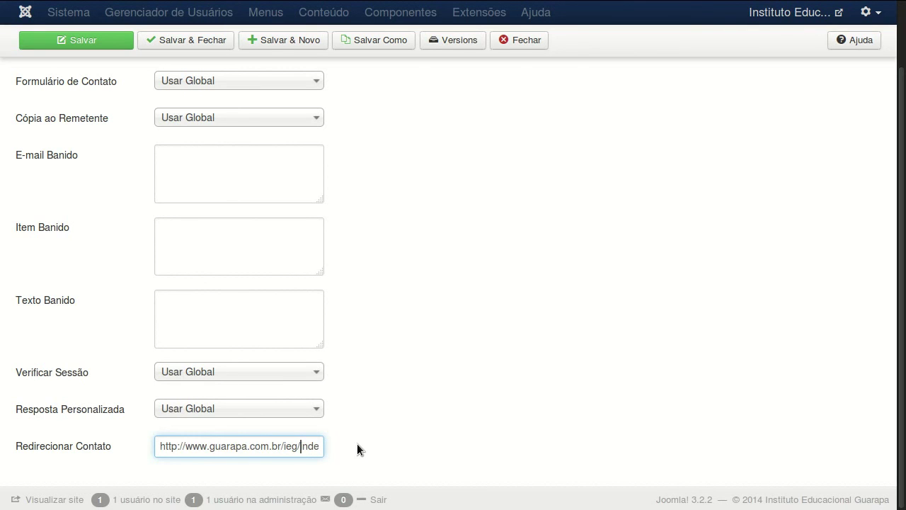
{"action": "key", "text": "shift+Right"}
{"action": "key", "text": "shift+Right"}
{"action": "key", "text": "shift+Right"}
{"action": "key", "text": "shift+Right"}
{"action": "key", "text": "shift+Right"}
{"action": "key", "text": "shift+Right"}
{"action": "key", "text": "shift+Right"}
{"action": "key", "text": "shift+Right"}
{"action": "key", "text": "shift+Right"}
{"action": "key", "text": "shift+Right"}
{"action": "key", "text": "shift+Right"}
{"action": "key", "text": "shift+Right"}
{"action": "key", "text": "shift+Right"}
{"action": "key", "text": "shift+Right"}
{"action": "key", "text": "shift+Left"}
{"action": "key", "text": "shift+Left"}
{"action": "key", "text": "shift+Left"}
{"action": "key", "text": "shift+Left"}
{"action": "key", "text": "shift+Left"}
{"action": "key", "text": "shift+Left"}
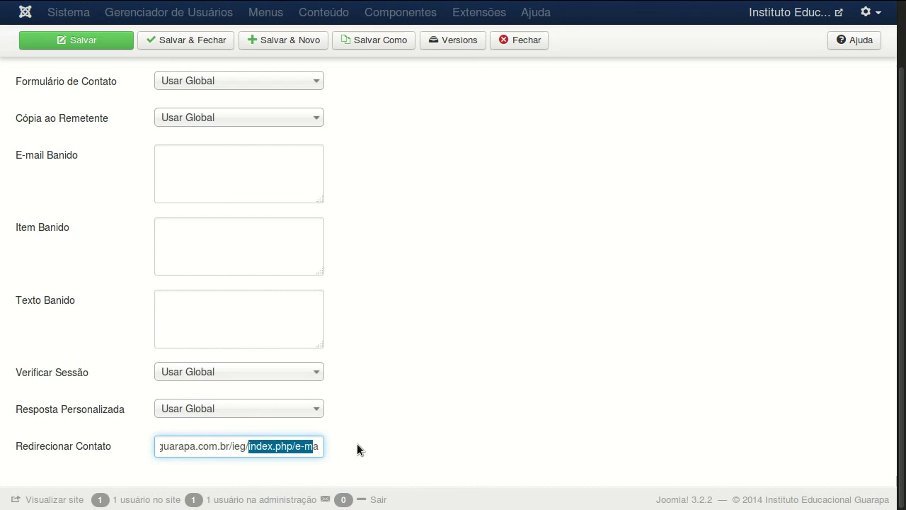
{"action": "key", "text": "shift+Left"}
{"action": "key", "text": "shift+Right"}
{"action": "key", "text": "shift+Right"}
Highlight the e-mail-enviado-com-sucesso-02 alias that follows index.php/ in the redirect address
{"action": "key", "text": "Right"}
{"action": "key", "text": "Right"}
{"action": "key", "text": "shift+Right"}
{"action": "key", "text": "shift+Right"}
{"action": "key", "text": "shift+Right"}
{"action": "key", "text": "shift+Right"}
{"action": "key", "text": "shift+Right"}
{"action": "key", "text": "shift+Right"}
{"action": "key", "text": "shift+Right"}
{"action": "key", "text": "shift+Right"}
{"action": "key", "text": "shift+Right"}
{"action": "key", "text": "shift+Right"}
{"action": "key", "text": "shift+Right"}
{"action": "key", "text": "shift+Right"}
{"action": "key", "text": "shift+Right"}
{"action": "key", "text": "shift+Right"}
{"action": "key", "text": "shift+Right"}
{"action": "key", "text": "shift+Right"}
{"action": "key", "text": "shift+Right"}
{"action": "key", "text": "shift+Right"}
{"action": "key", "text": "shift+Right"}
{"action": "key", "text": "shift+Right"}
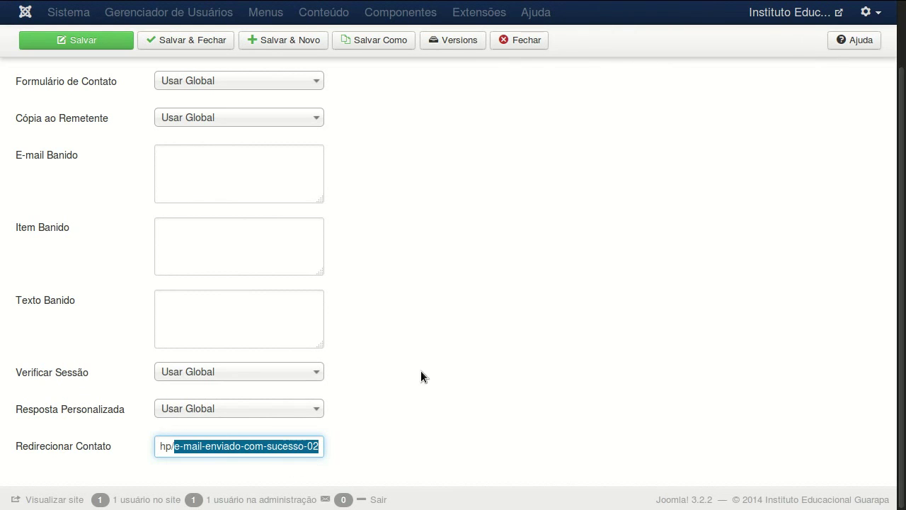
Save and close the Suporte contact, and reload the public Suporte page
{"action": "left_click", "coordinate": [168, 44]}
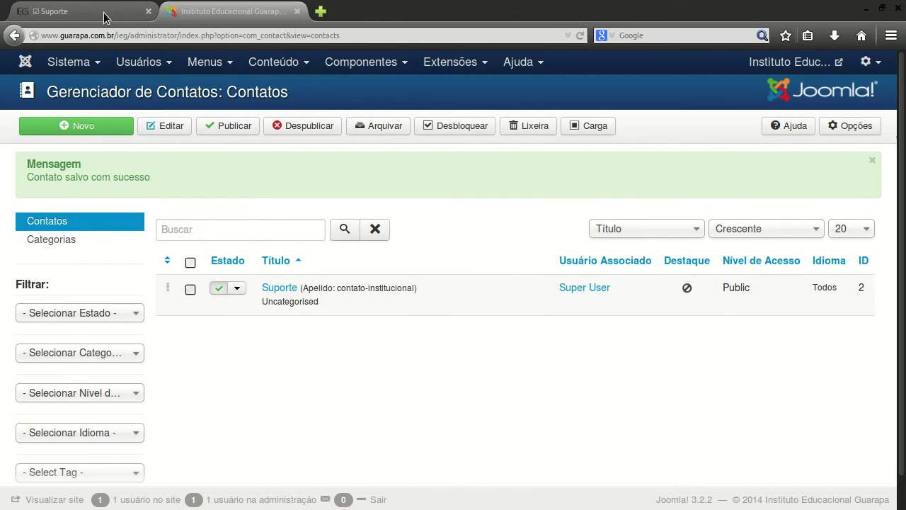
{"action": "left_click", "coordinate": [133, 17]}
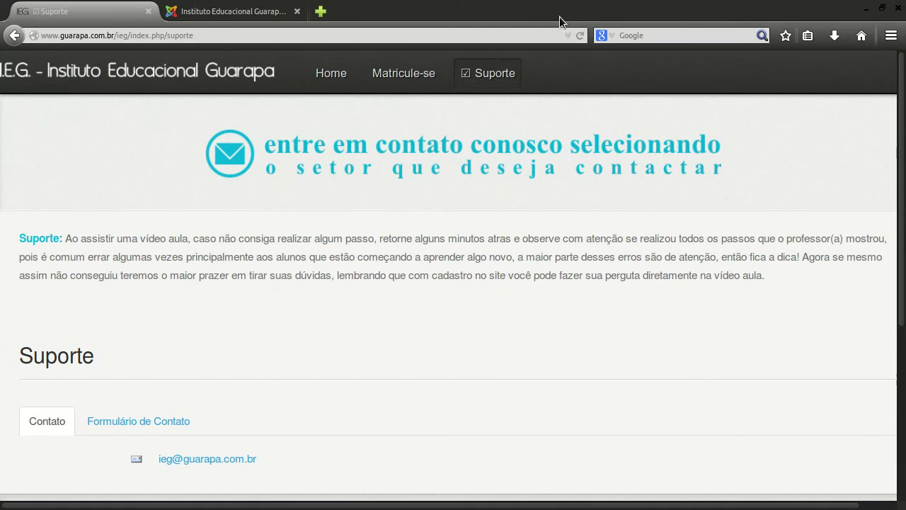
{"action": "left_click", "coordinate": [582, 37]}
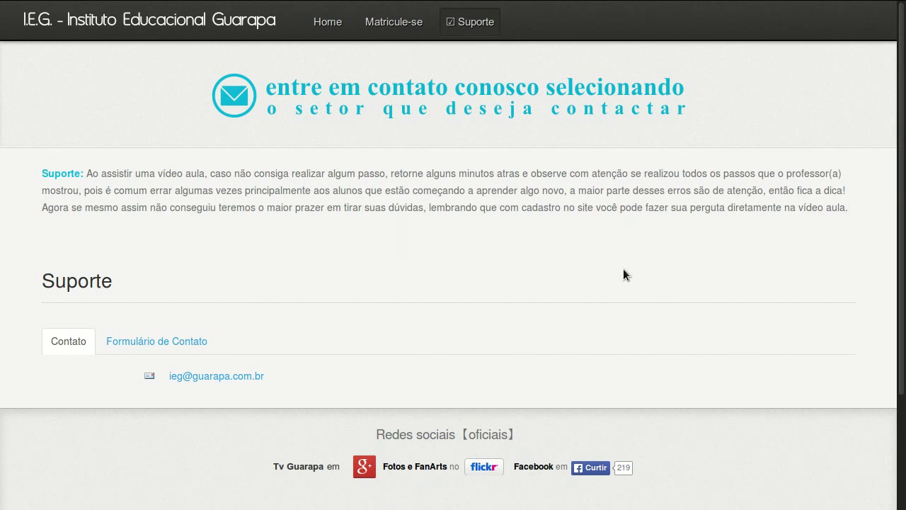
Open the Formulário de Contato on the Suporte page and enter the sender's name and e-mail address
{"action": "left_click", "coordinate": [196, 338]}
{"action": "scroll", "coordinate": [202, 332], "scroll_direction": "down", "scroll_amount": 3}
{"action": "left_click", "coordinate": [216, 317]}
{"action": "type", "text": "R"}
{"action": "left_click", "coordinate": [219, 327]}
{"action": "left_click", "coordinate": [216, 348]}
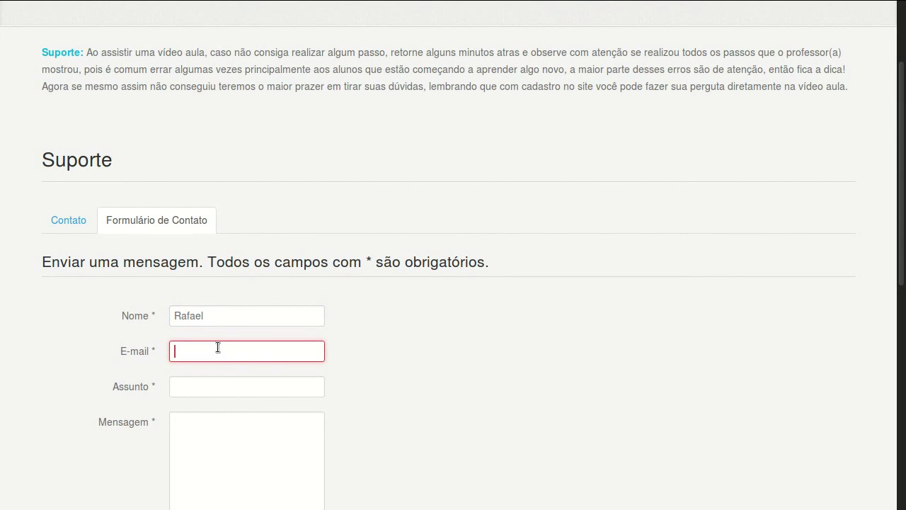
{"action": "type", "text": "ie"}
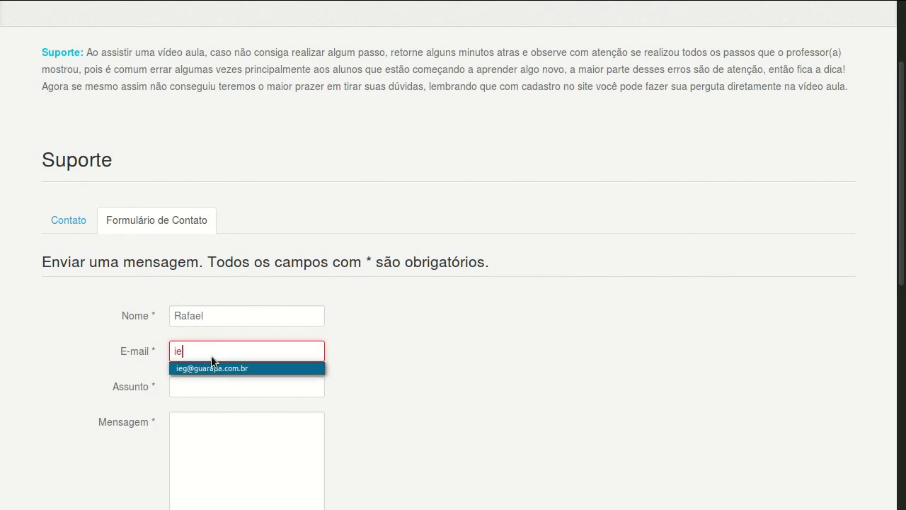
Set the subject to Teste and the message to Teste 02, and send the e-mail
{"action": "key", "text": "Tab"}
{"action": "type", "text": "Teste"}
{"action": "key", "text": "Tab"}
{"action": "type", "text": "Teste 02"}
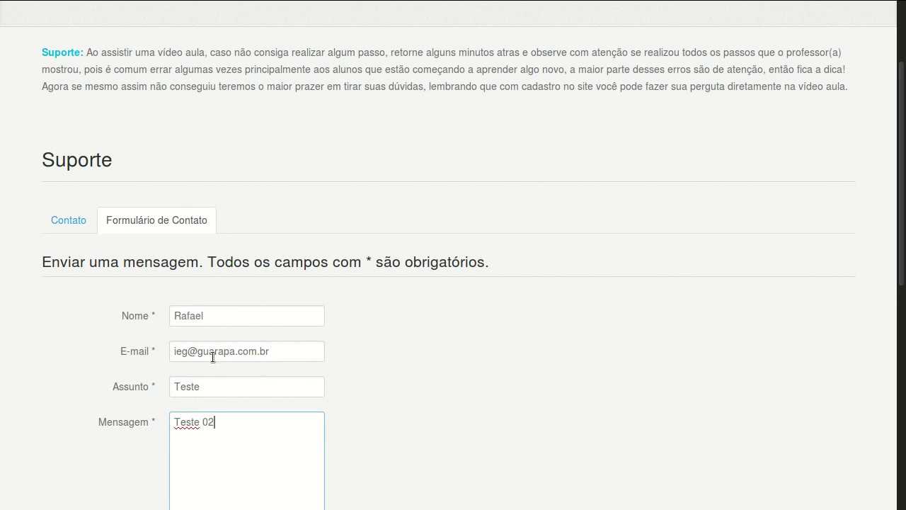
{"action": "left_click", "coordinate": [352, 375]}
{"action": "scroll", "coordinate": [352, 376], "scroll_direction": "down", "scroll_amount": 2}
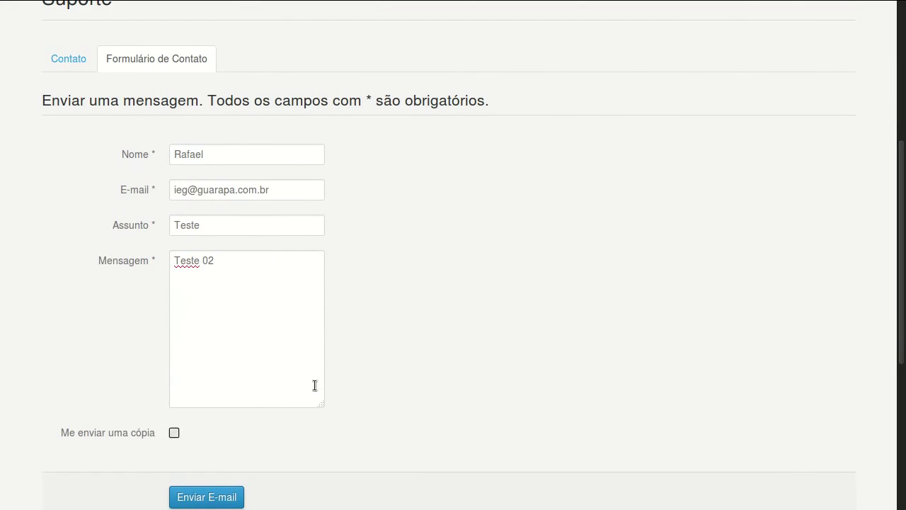
{"action": "left_click", "coordinate": [199, 499]}
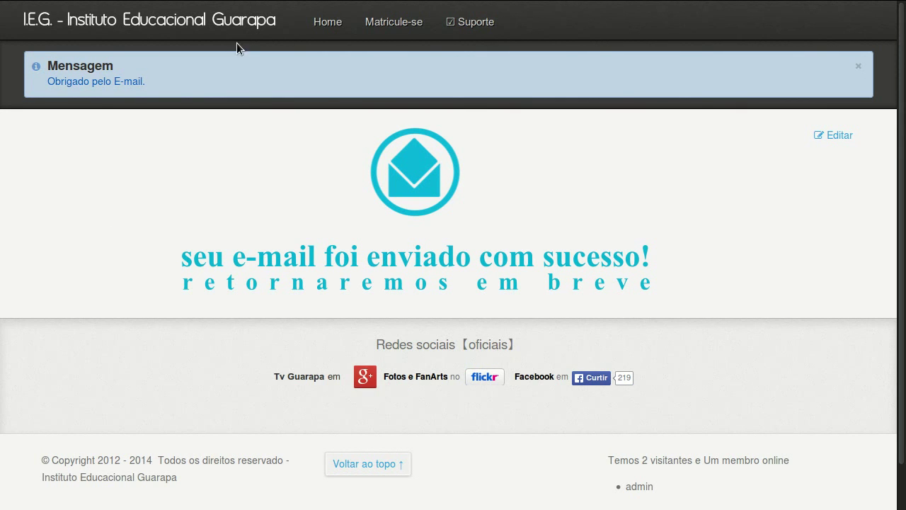
Examine the /e-mail-enviado-com-sucesso-02 alias in the success page's web address by highlighting it
{"action": "mouse_move", "coordinate": [238, 3]}
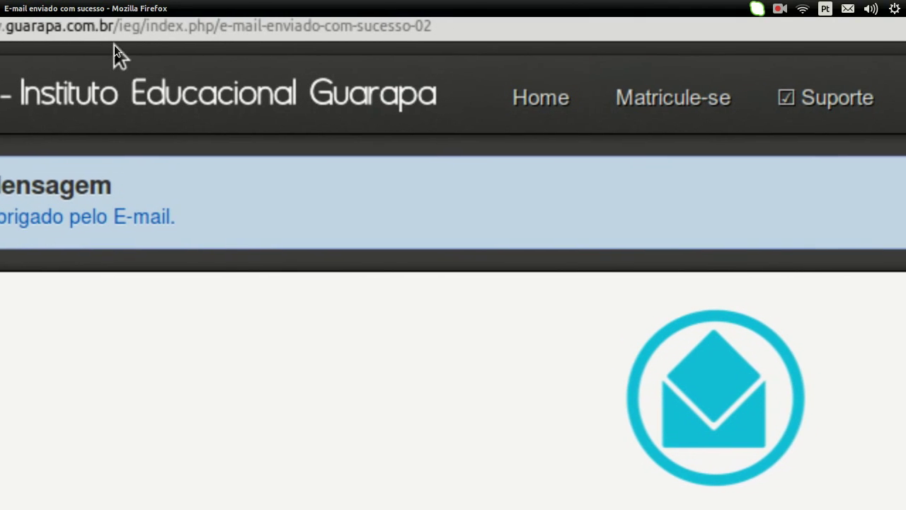
{"action": "left_click", "coordinate": [217, 27]}
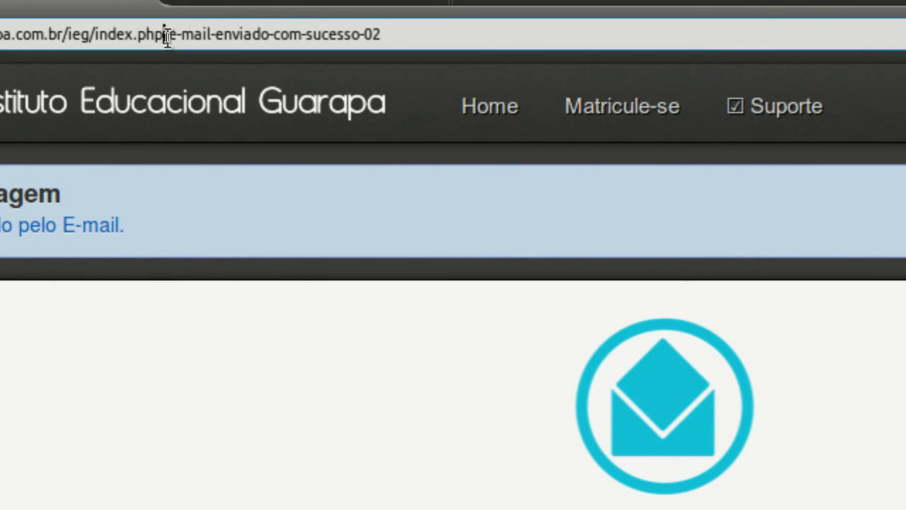
{"action": "left_click_drag", "start_coordinate": [168, 37], "coordinate": [322, 34]}
{"action": "left_click_drag", "start_coordinate": [245, 34], "coordinate": [305, 36]}
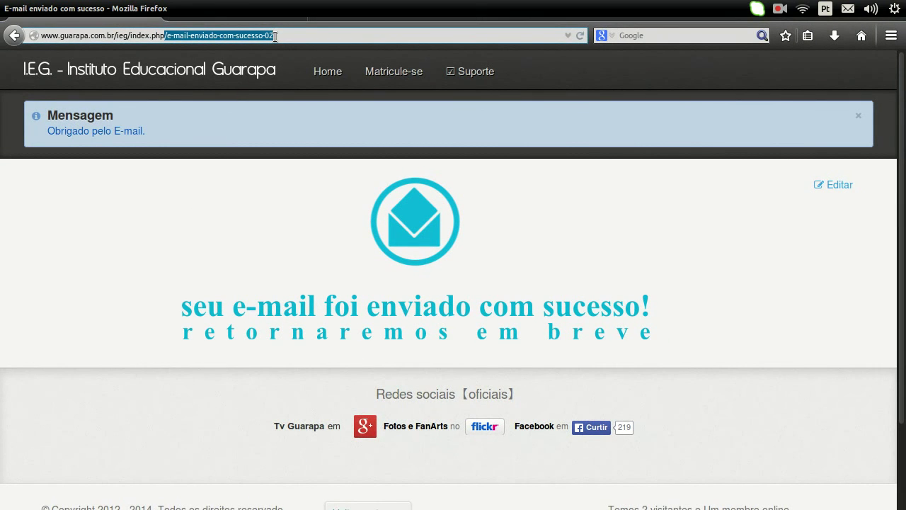
{"action": "left_click", "coordinate": [275, 36]}
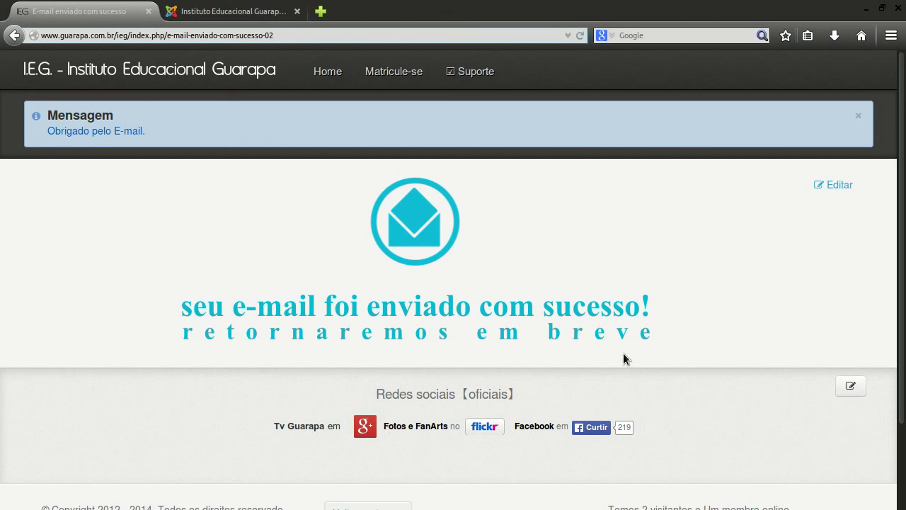
Return to the Joomla administration's contact manager and display it in full screen
{"action": "left_click", "coordinate": [238, 15]}
{"action": "key", "text": "F11"}
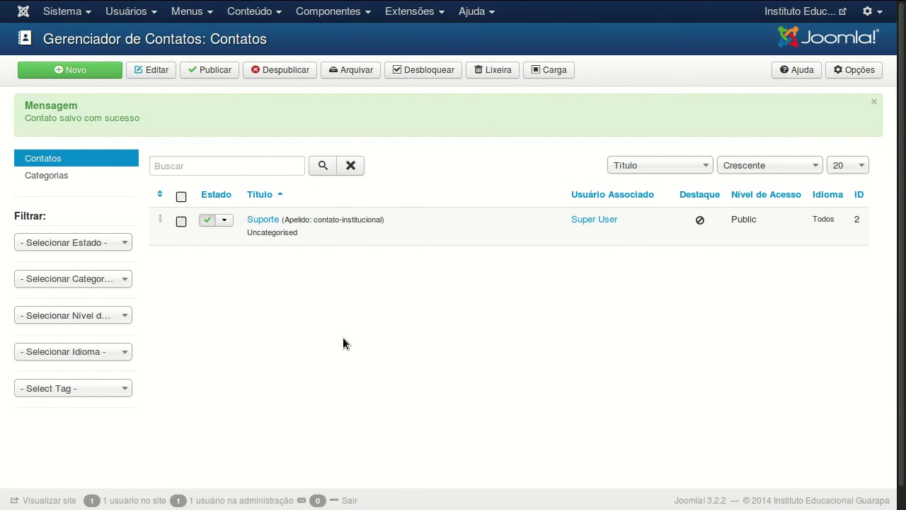